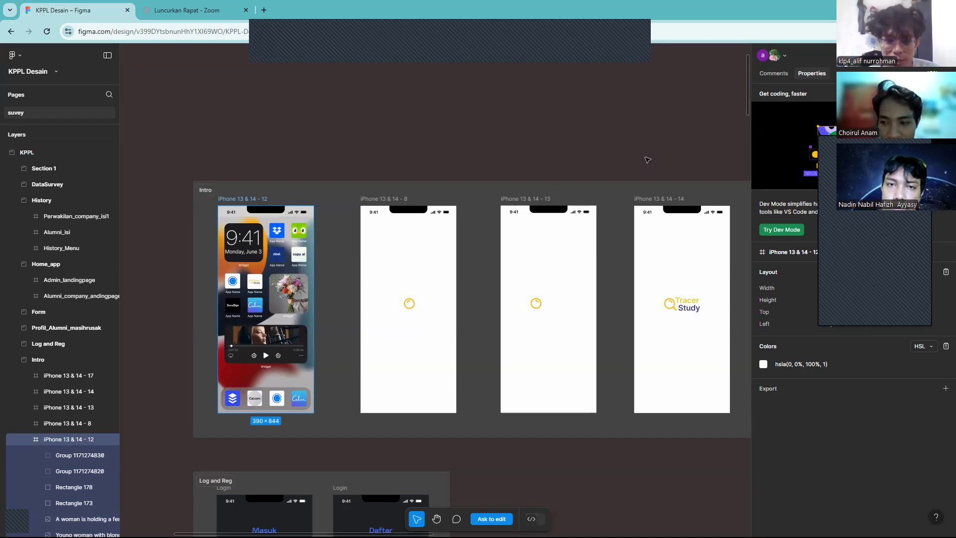
pyautogui.click(943, 347)
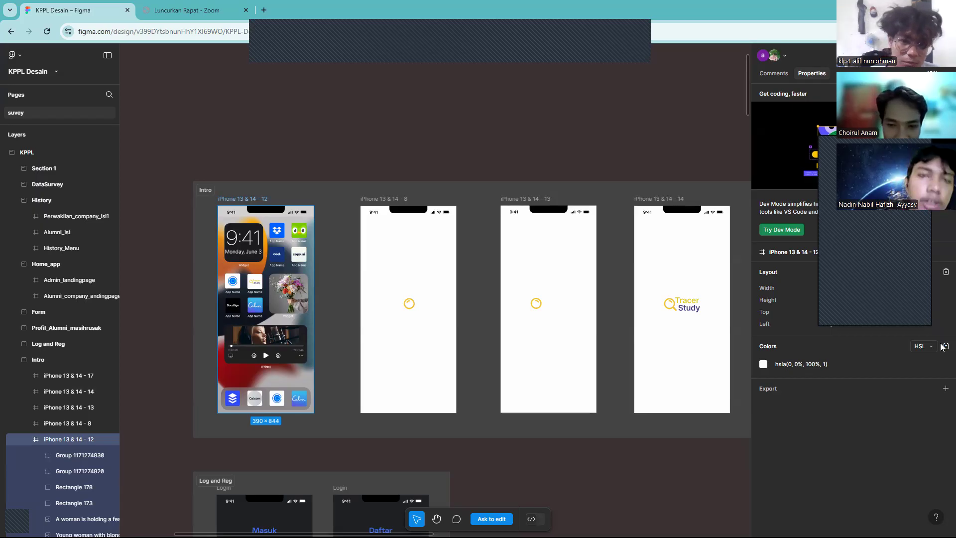
pyautogui.click(943, 346)
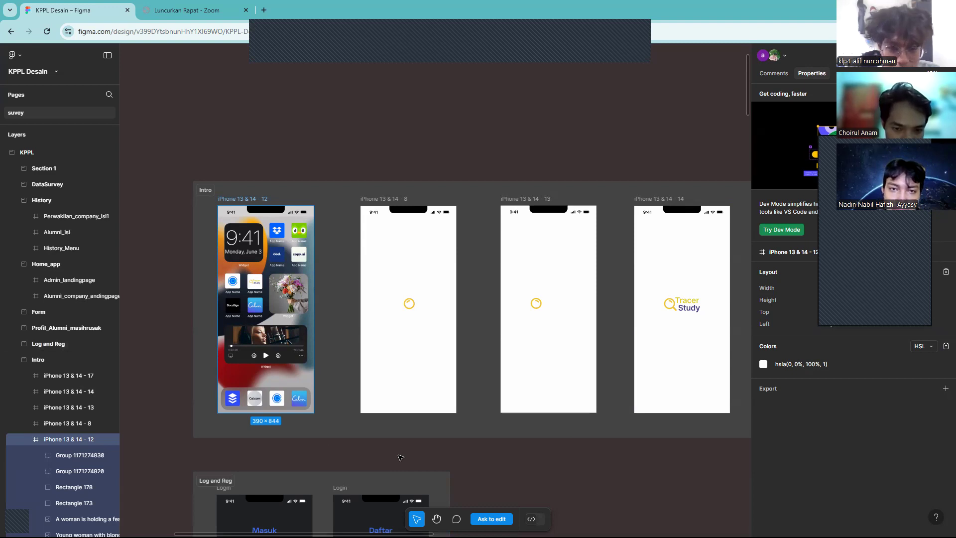
# - Look over the Intro section, from the phone home screen through the Tracer Study splash frames to the dark frame
pyautogui.scroll(-2, 398, 457)
pyautogui.hscroll(1, 398, 457)
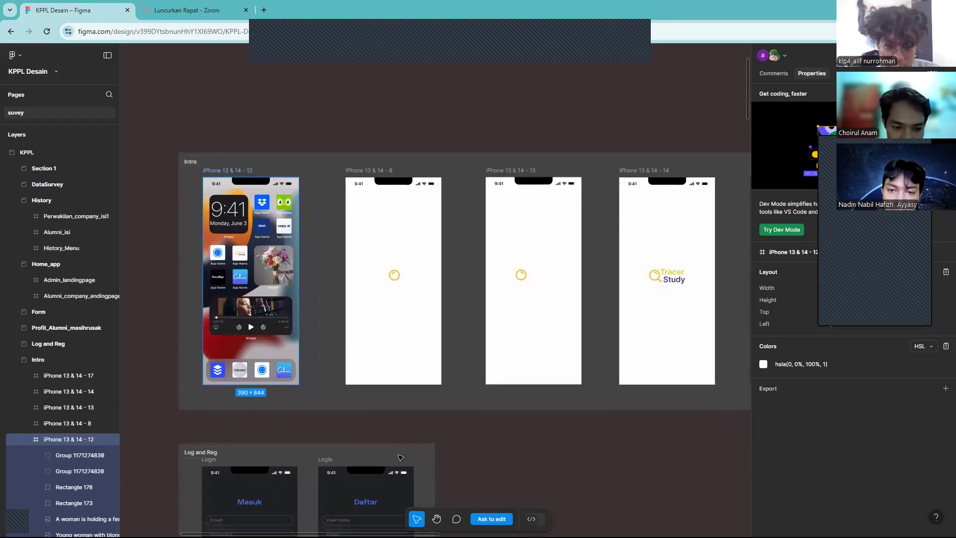
pyautogui.scroll(-1, 400, 457)
pyautogui.hscroll(1, 400, 457)
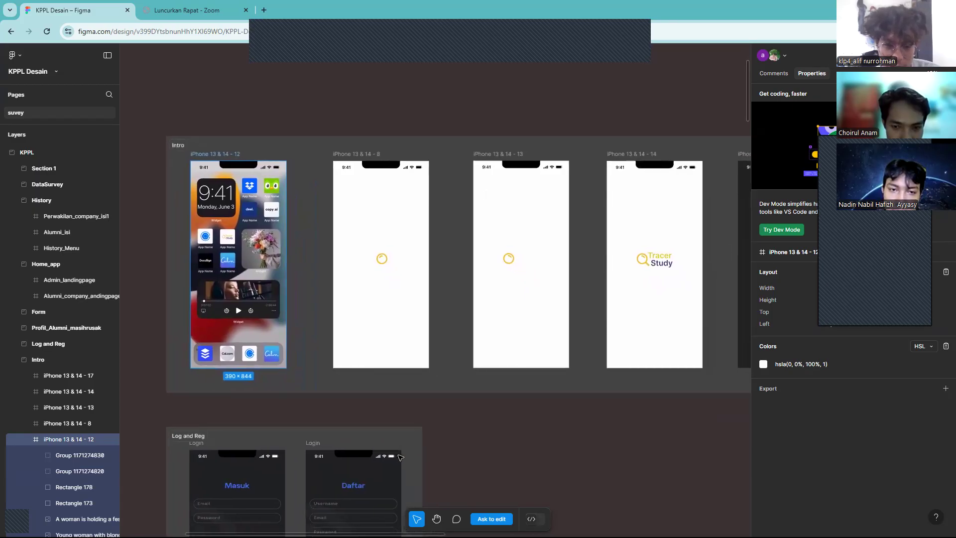
pyautogui.hscroll(1, 400, 458)
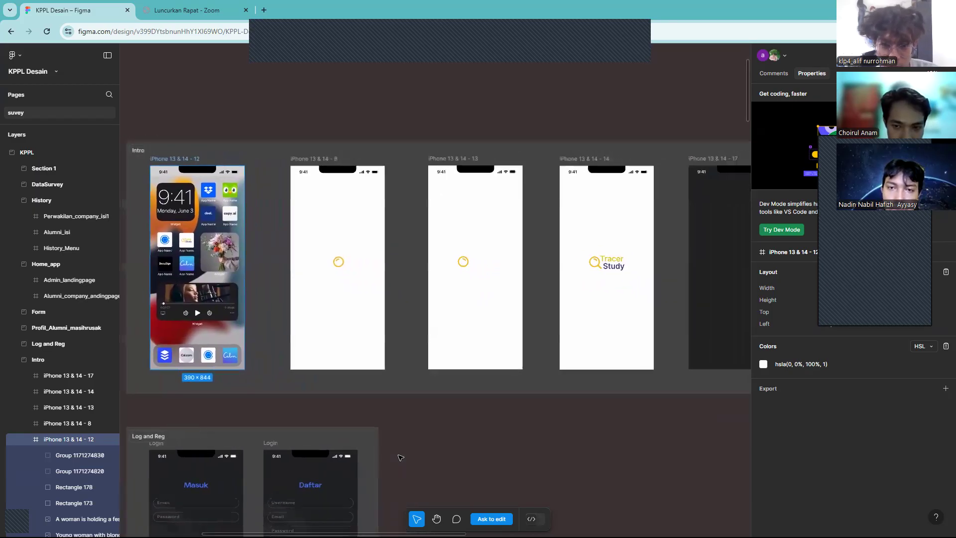
pyautogui.keyDown('ctrl'); pyautogui.scroll(-2, 400, 458); pyautogui.keyUp('ctrl')
pyautogui.scroll(-1, 400, 458)
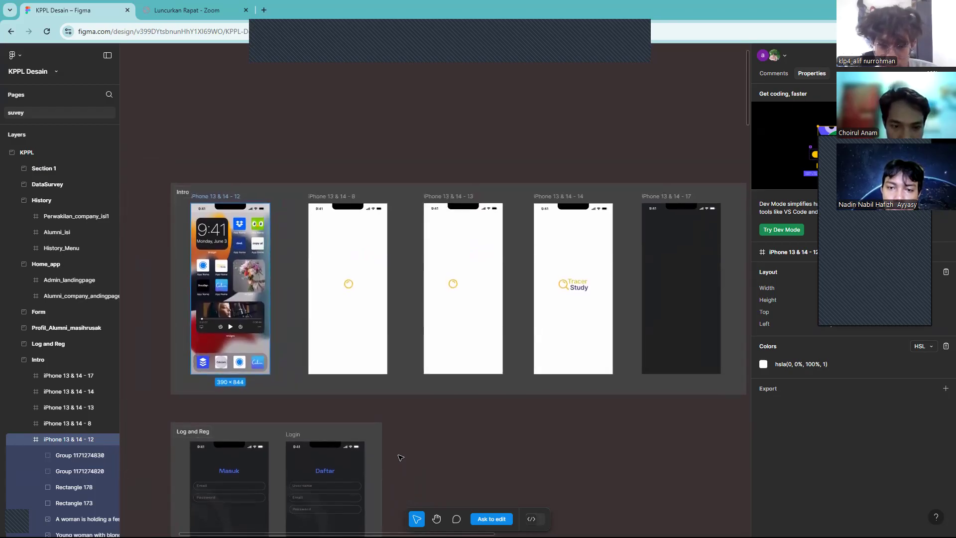
pyautogui.hscroll(1, 479, 404)
pyautogui.hscroll(-1, 479, 404)
pyautogui.scroll(-3, 480, 405)
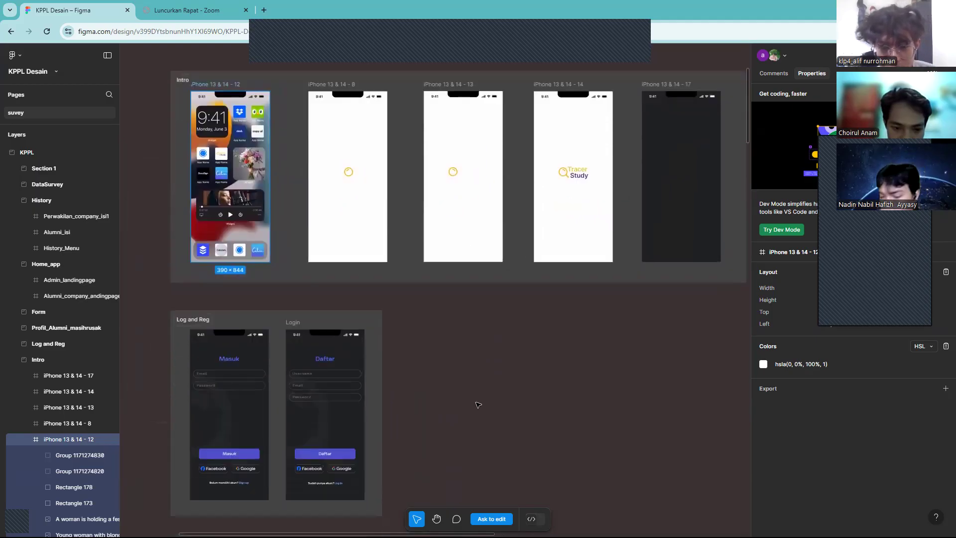
# - Review the Masuk and Daftar screens in Log and Reg and the two landing pages in Home_app
pyautogui.scroll(-3, 478, 404)
pyautogui.scroll(4, 478, 404)
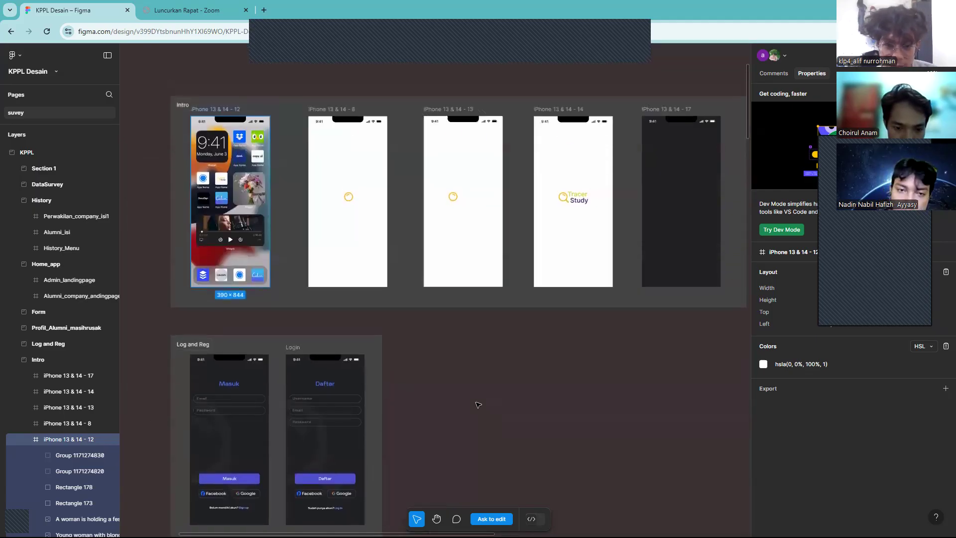
pyautogui.scroll(-4, 478, 404)
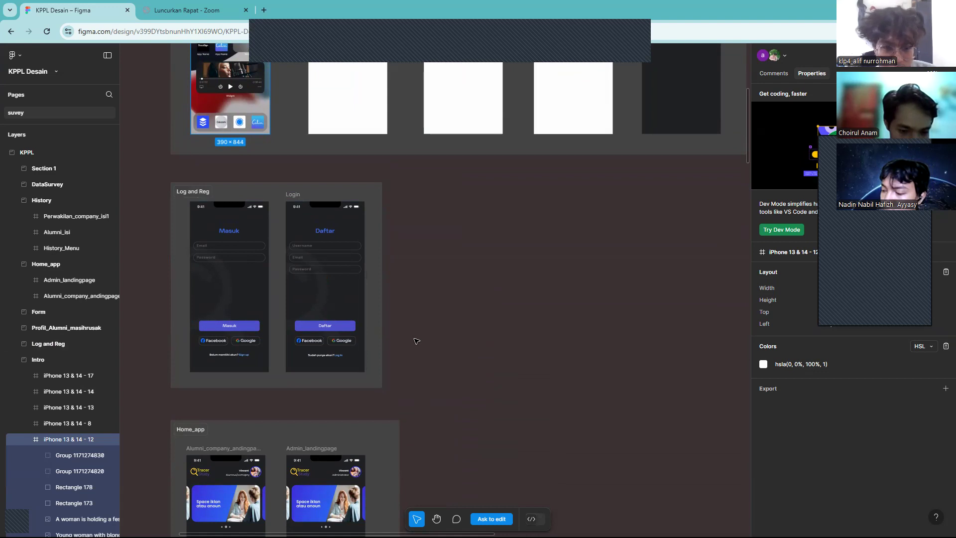
pyautogui.scroll(-5, 416, 341)
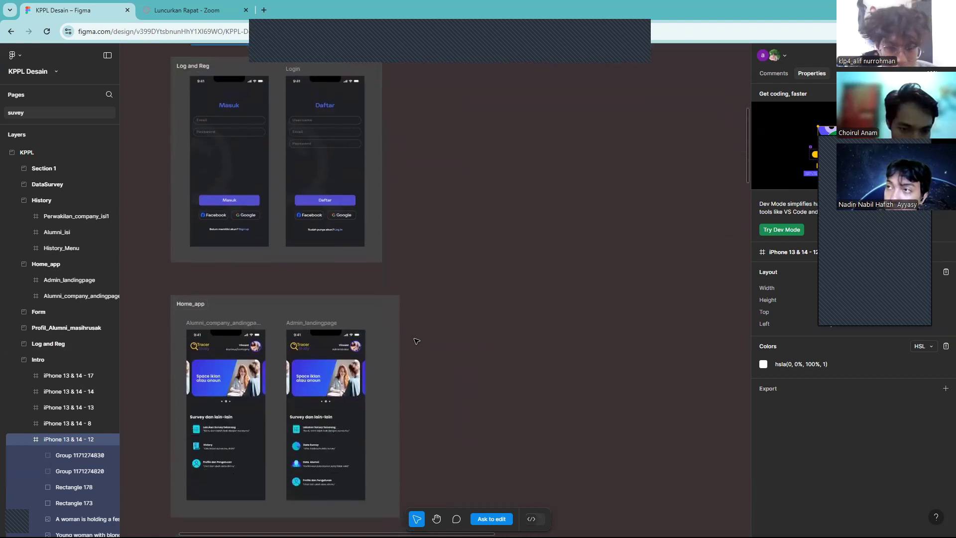
pyautogui.scroll(-1, 417, 341)
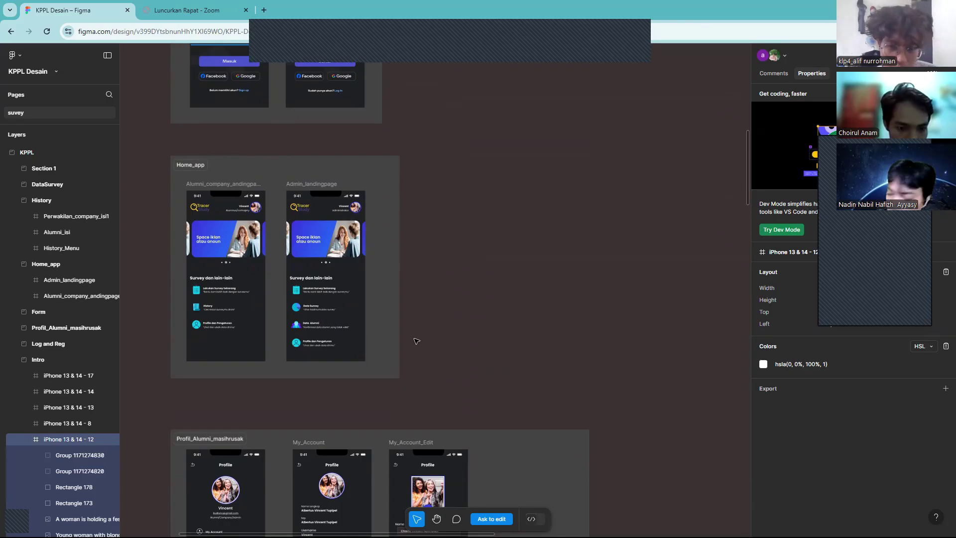
pyautogui.scroll(-1, 416, 342)
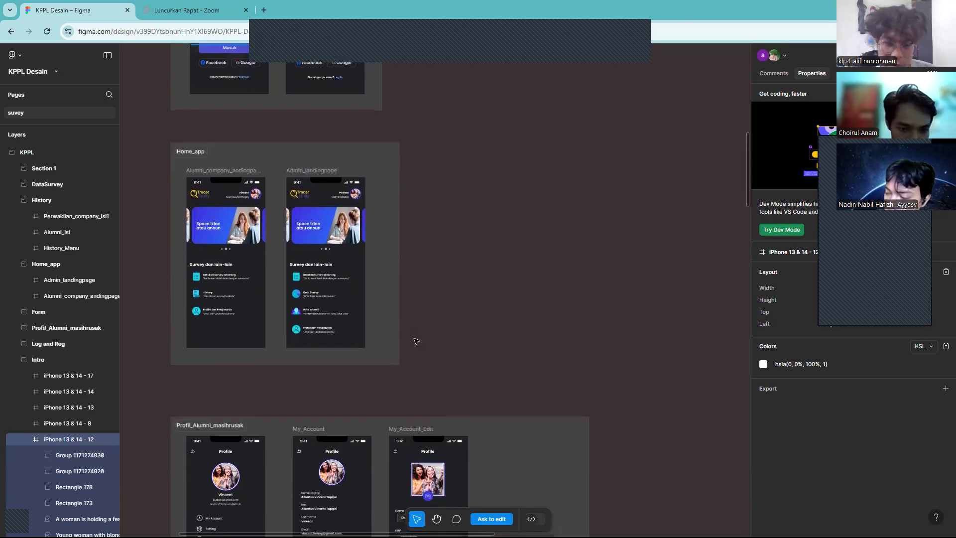
# - Examine the Profile, My_Account and My_Account_Edit screens in the Profil_Alumni_masihrusak section
pyautogui.scroll(-4, 417, 342)
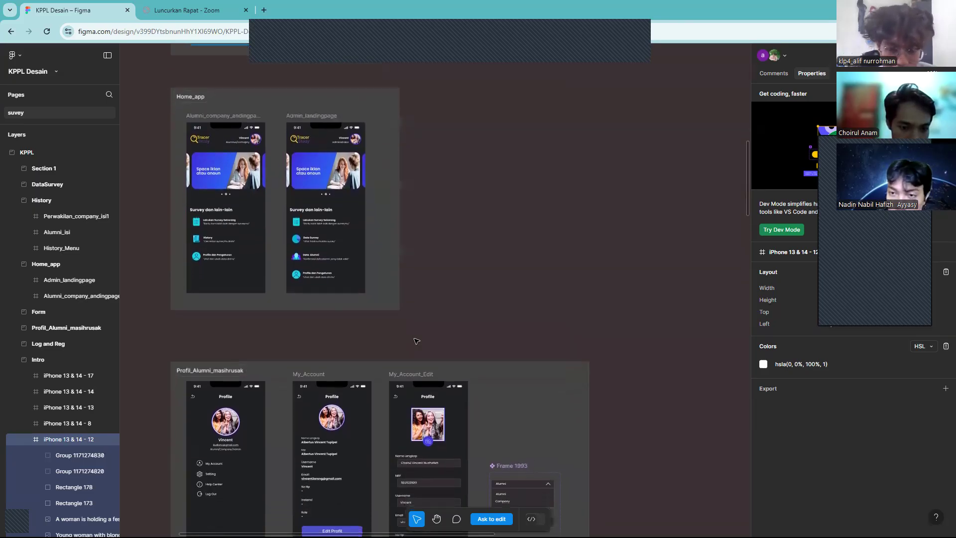
pyautogui.scroll(-12, 417, 341)
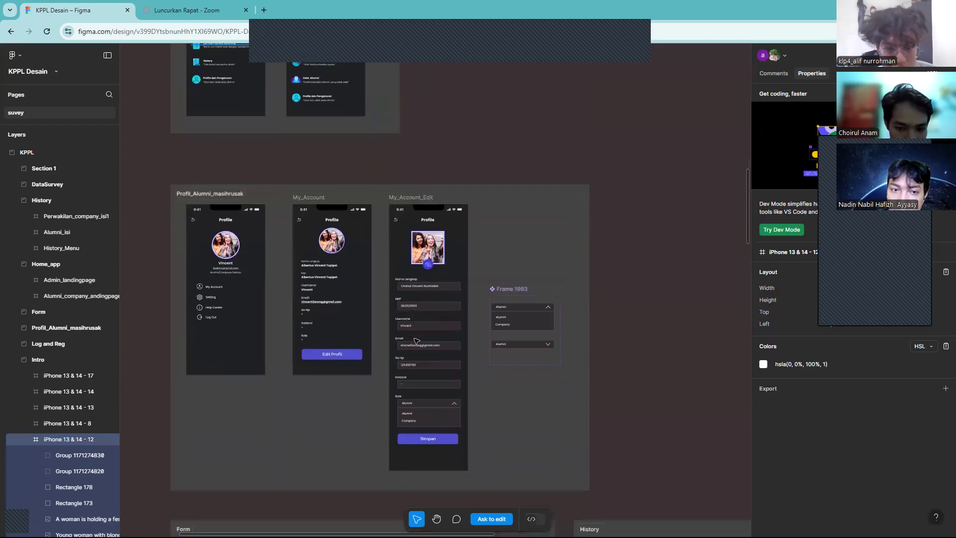
pyautogui.scroll(-4, 416, 341)
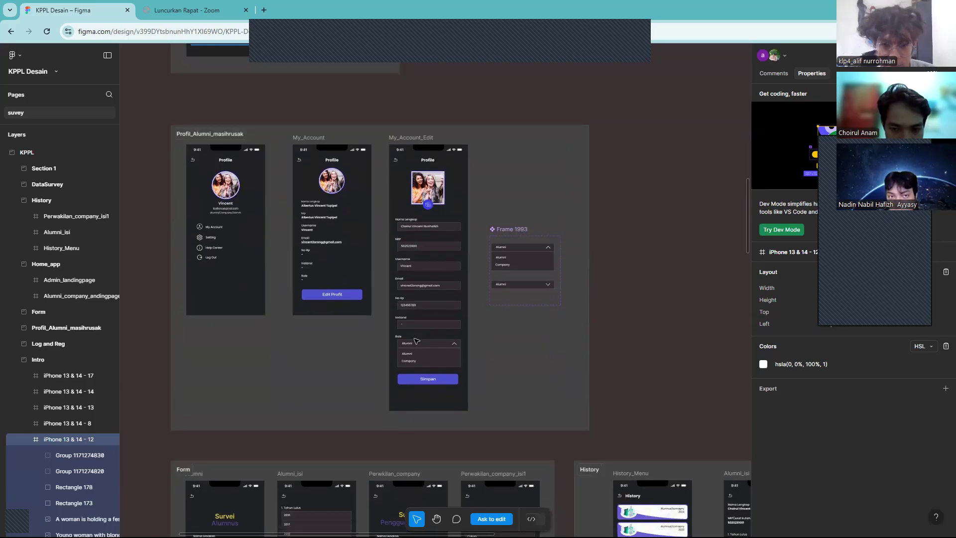
# - Examine the alumni and company survey start screens and their question pages in the Form section
pyautogui.scroll(-2, 417, 341)
pyautogui.scroll(-7, 417, 341)
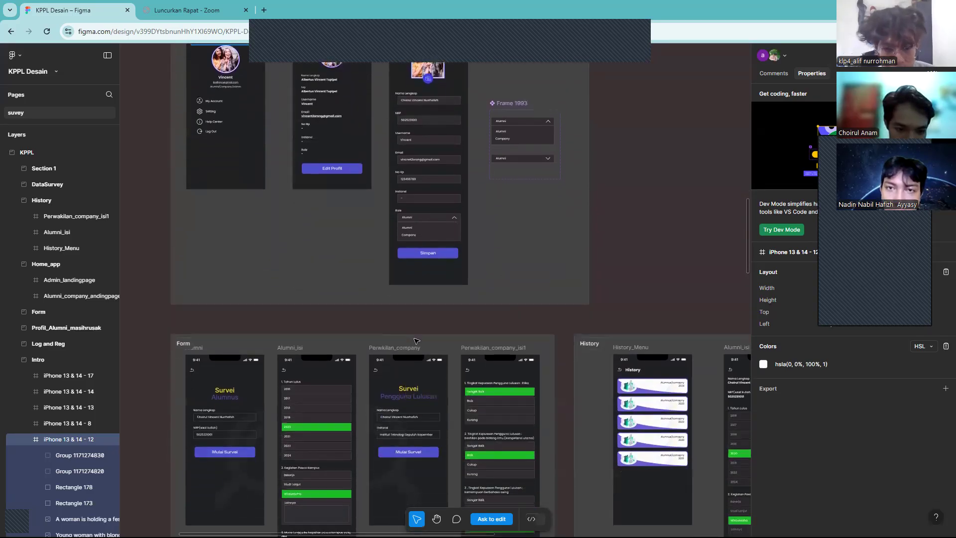
pyautogui.scroll(-4, 417, 341)
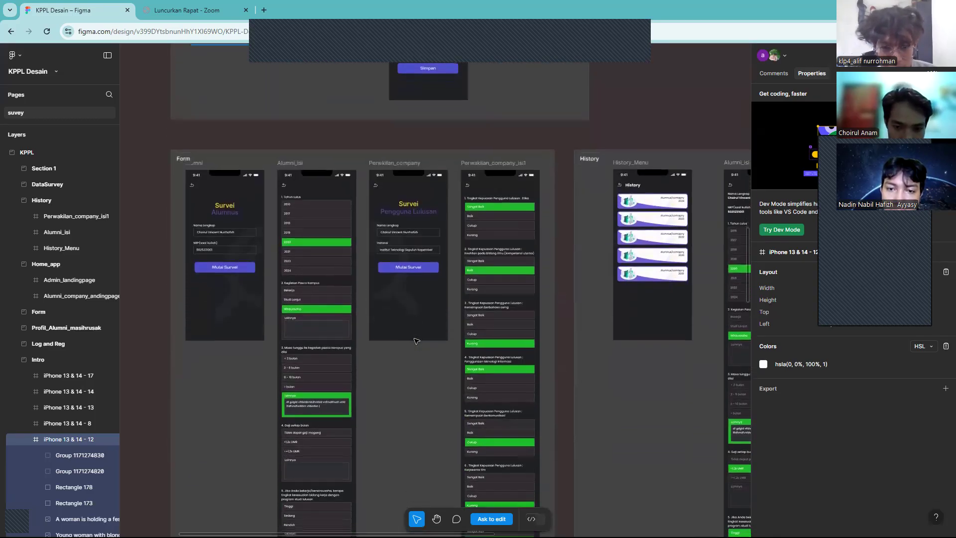
pyautogui.scroll(-1, 417, 341)
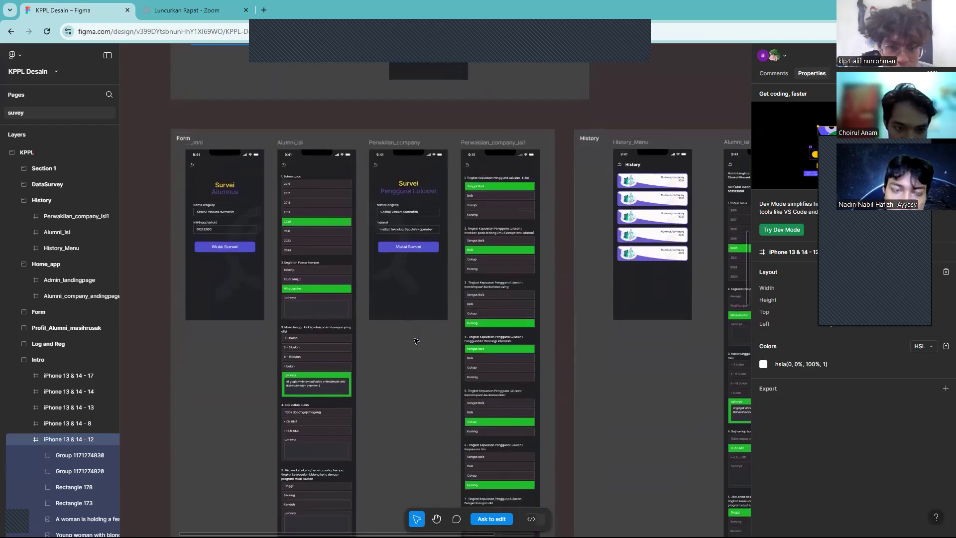
pyautogui.scroll(-1, 416, 341)
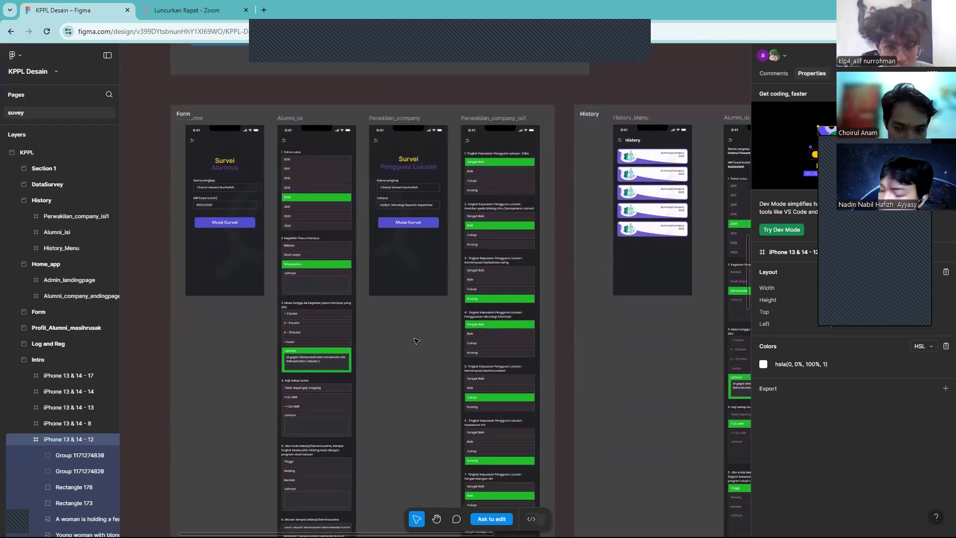
pyautogui.scroll(1, 417, 341)
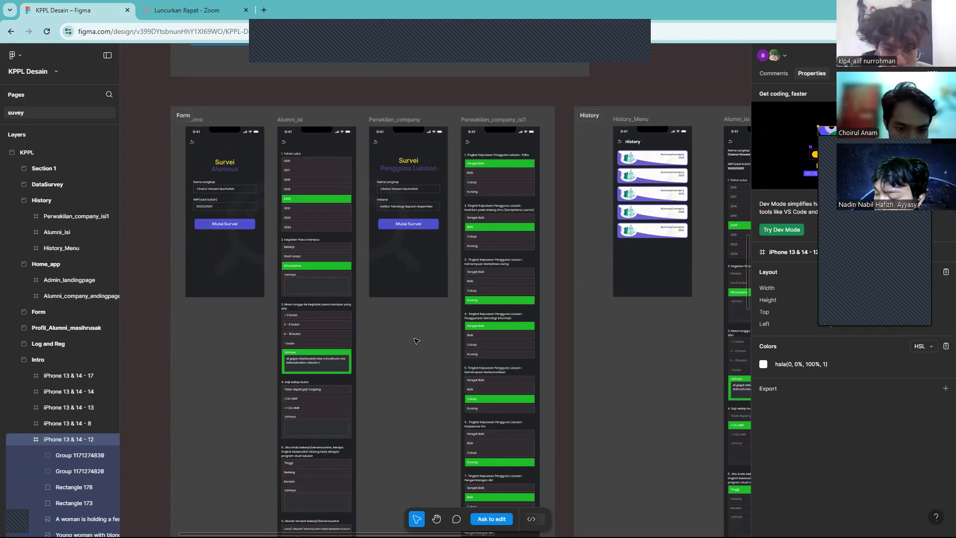
pyautogui.scroll(-2, 416, 341)
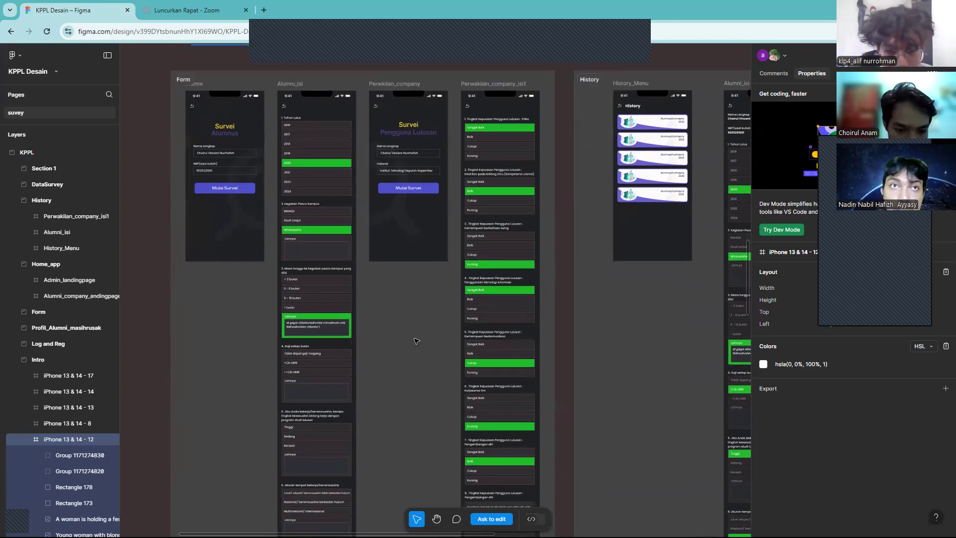
pyautogui.scroll(5, 417, 341)
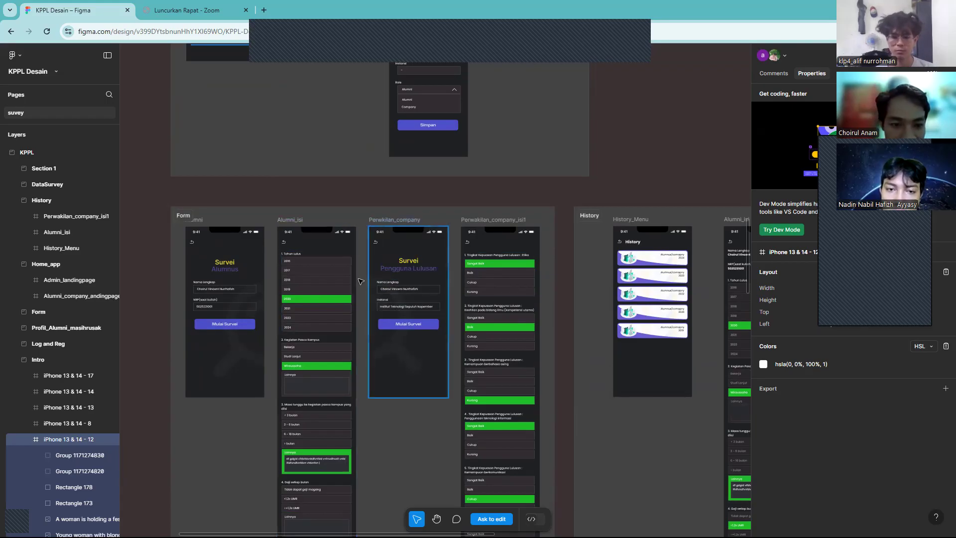
# - Inspect the History section up close, covering History_Menu and the filled-in Alumni_isi and Perwakilan_company_isi1 screens
pyautogui.hscroll(3, 379, 269)
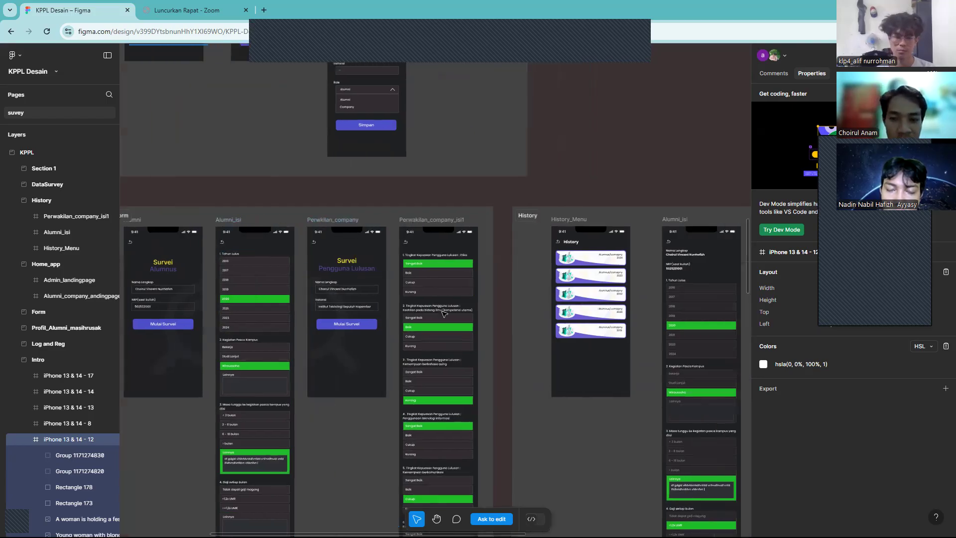
pyautogui.scroll(-2, 444, 314)
pyautogui.hscroll(5, 445, 313)
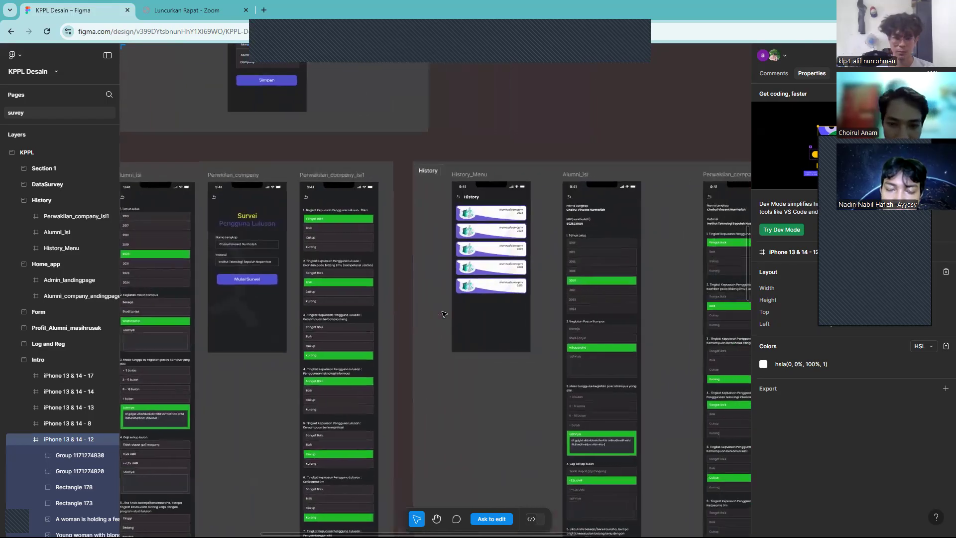
pyautogui.hscroll(2, 445, 314)
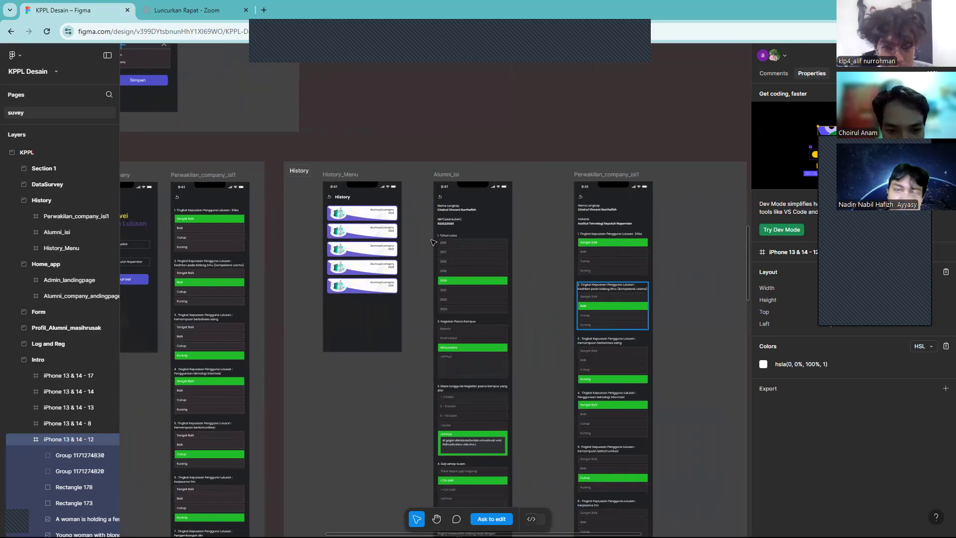
pyautogui.scroll(5, 373, 236)
pyautogui.scroll(3, 373, 237)
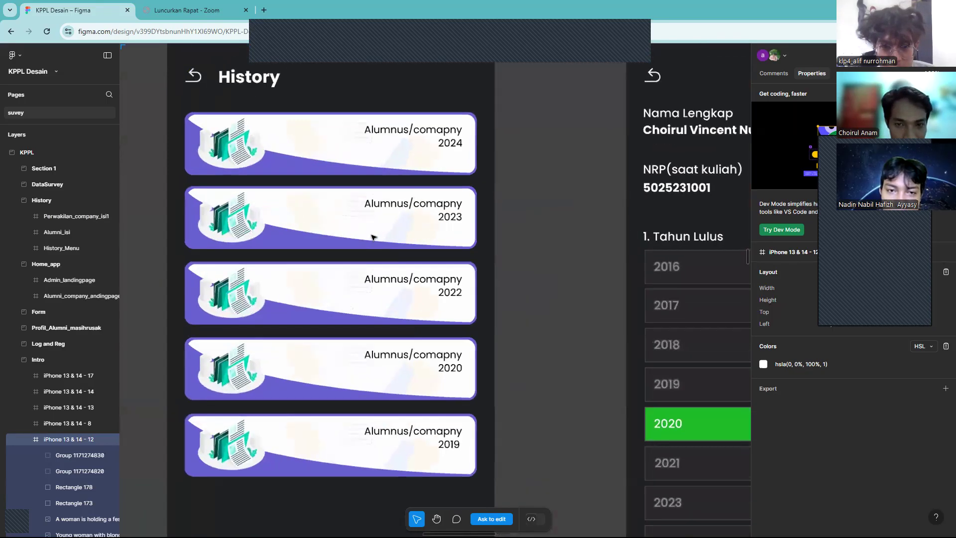
pyautogui.scroll(2, 373, 238)
pyautogui.scroll(-3, 374, 237)
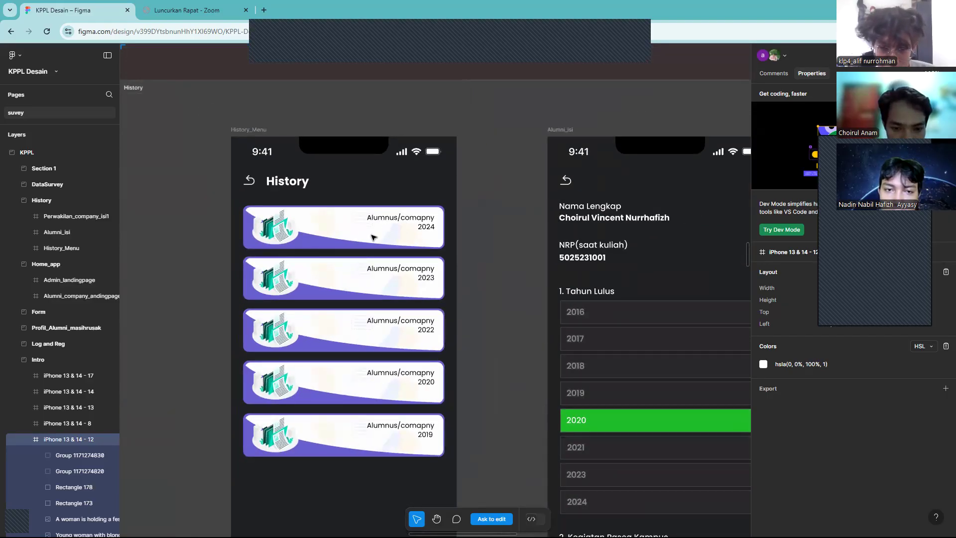
pyautogui.hscroll(5, 373, 237)
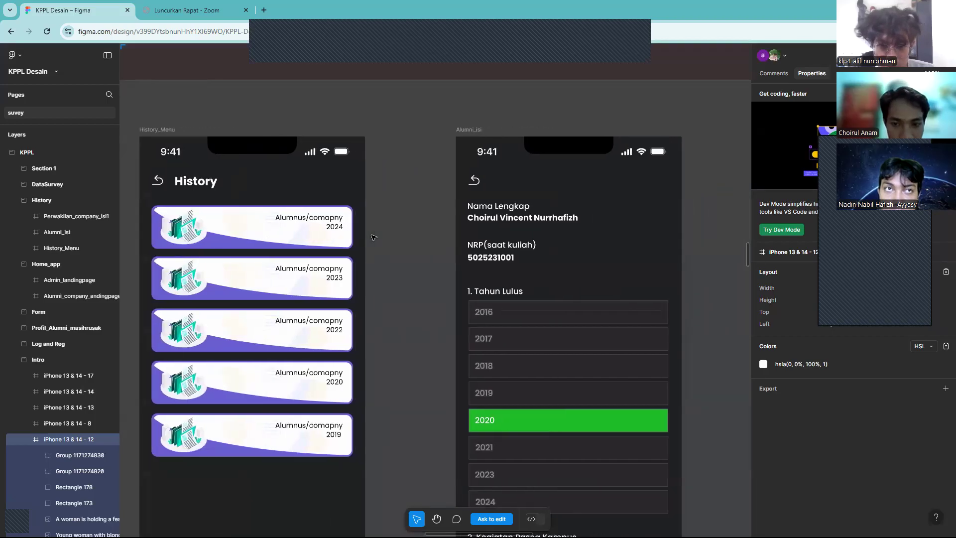
pyautogui.scroll(-3, 373, 237)
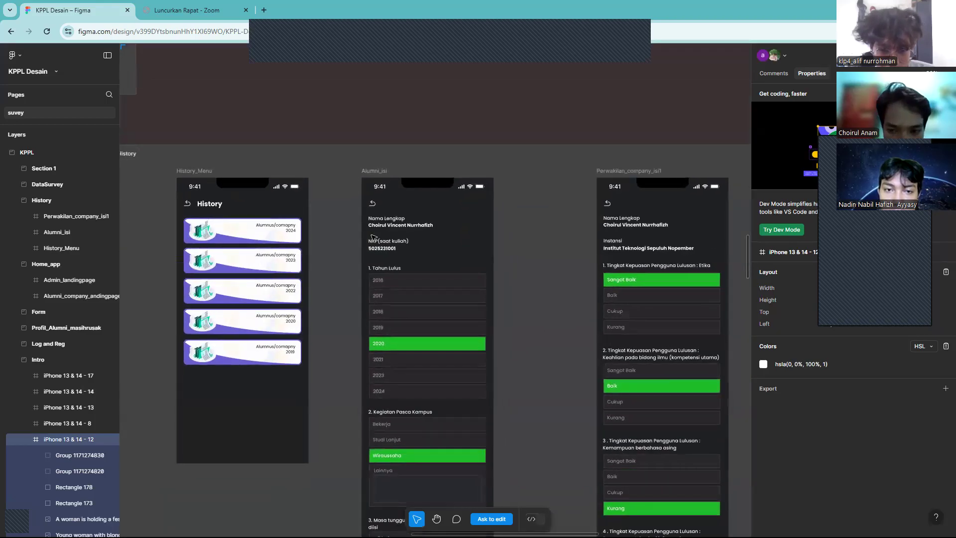
pyautogui.hscroll(1, 373, 237)
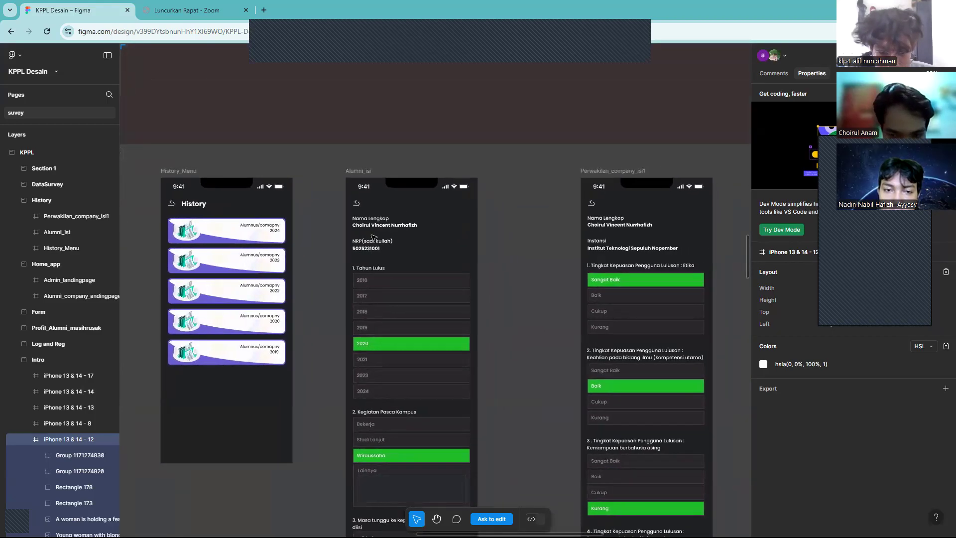
pyautogui.hscroll(1, 374, 237)
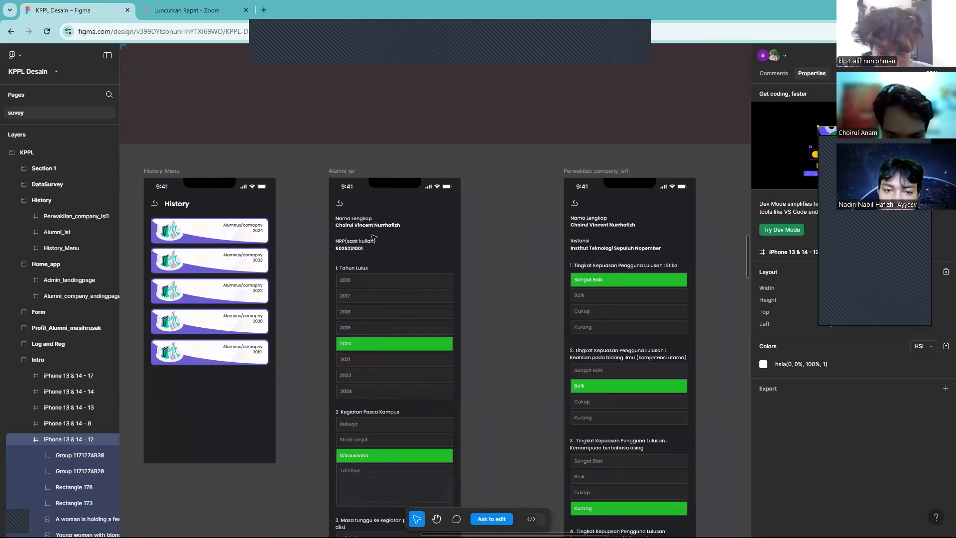
pyautogui.scroll(-2, 373, 237)
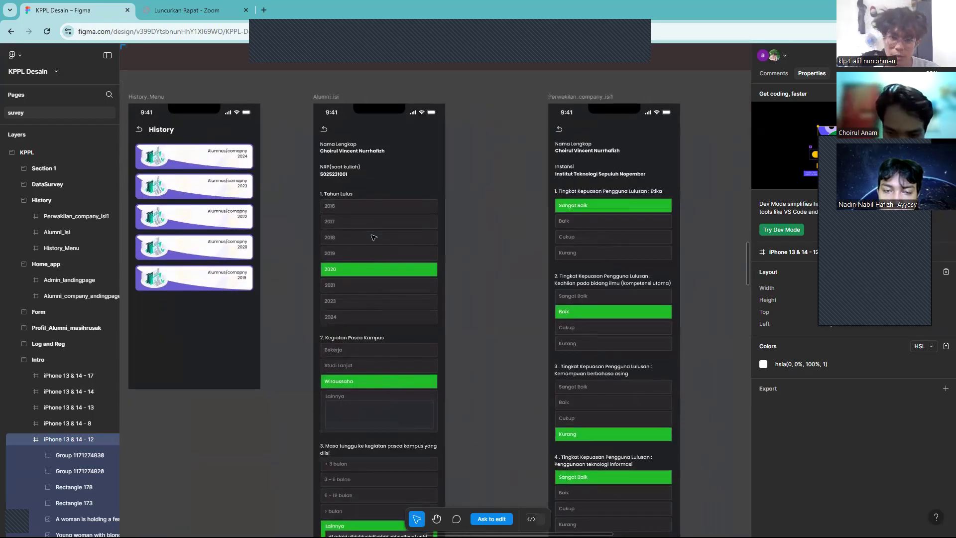
# - Examine the alumni result charts on the Hasil Survei screen in the DataSurvey section, from Tahun Lulus to Ukuran tempat bekerja/berwirausaha
pyautogui.scroll(-2, 374, 238)
pyautogui.scroll(-3, 373, 237)
pyautogui.scroll(-5, 373, 238)
pyautogui.scroll(3, 374, 238)
pyautogui.scroll(-3, 374, 237)
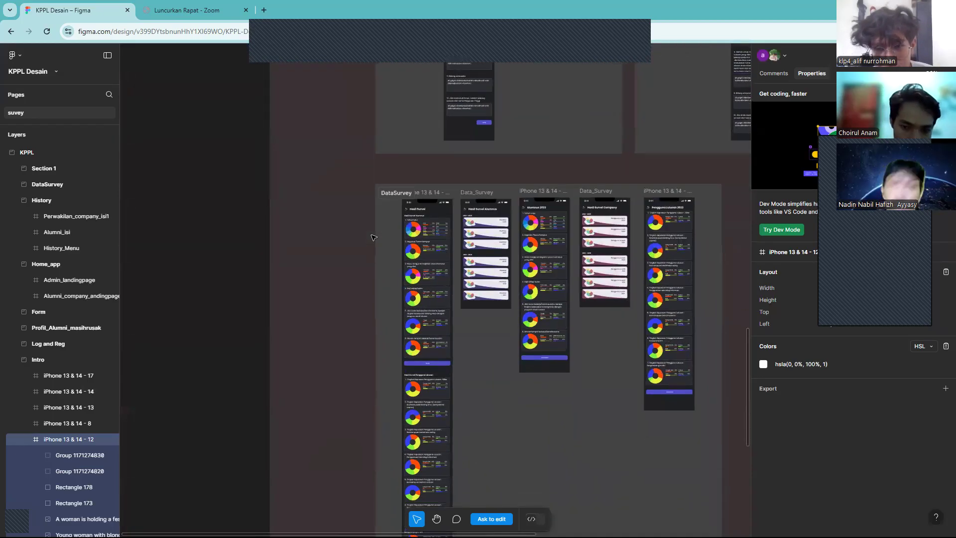
pyautogui.scroll(6, 373, 238)
pyautogui.hscroll(3, 374, 237)
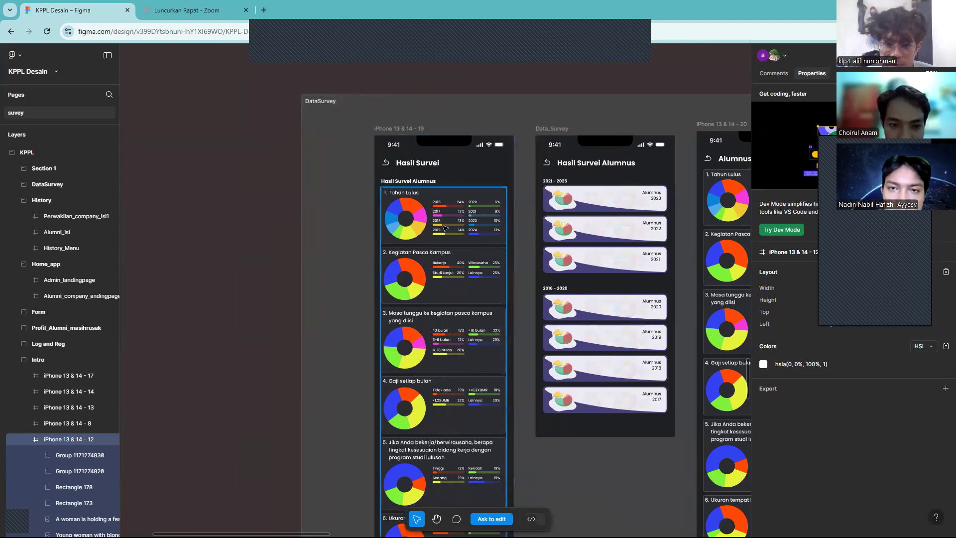
pyautogui.scroll(-5, 442, 233)
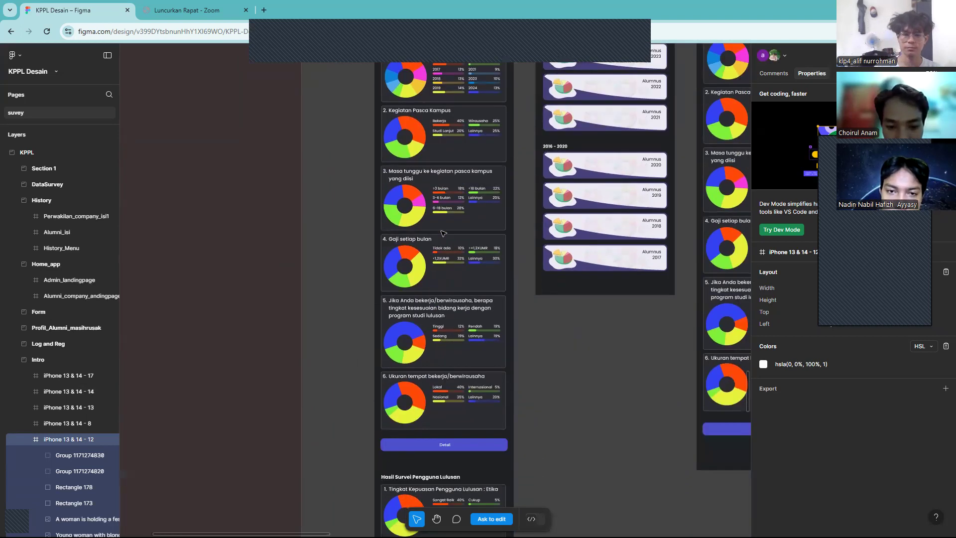
pyautogui.scroll(5, 443, 233)
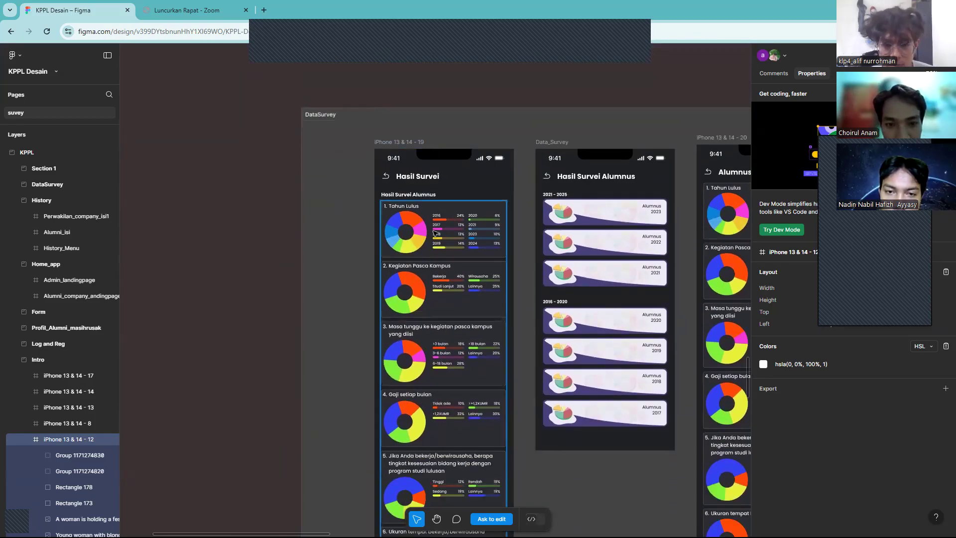
pyautogui.scroll(-1, 437, 229)
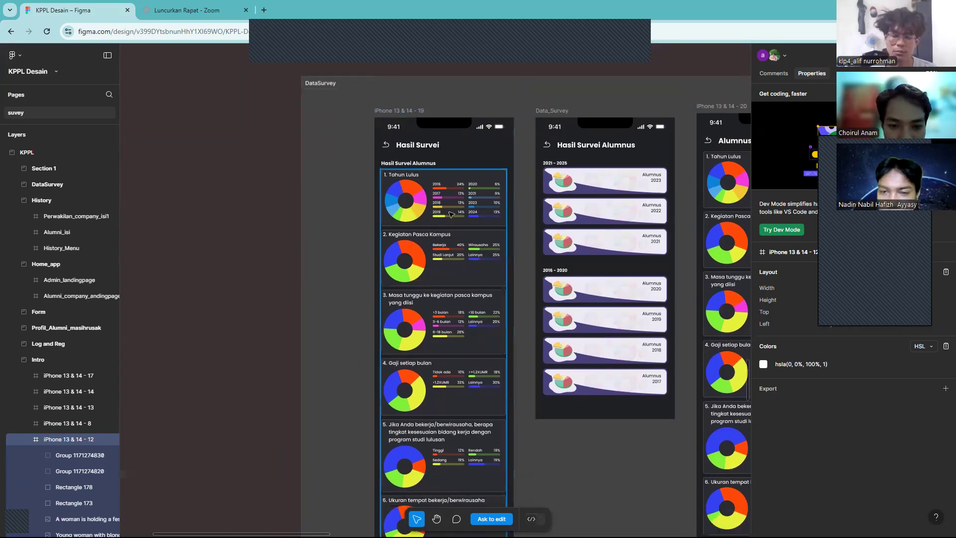
pyautogui.scroll(-2, 441, 238)
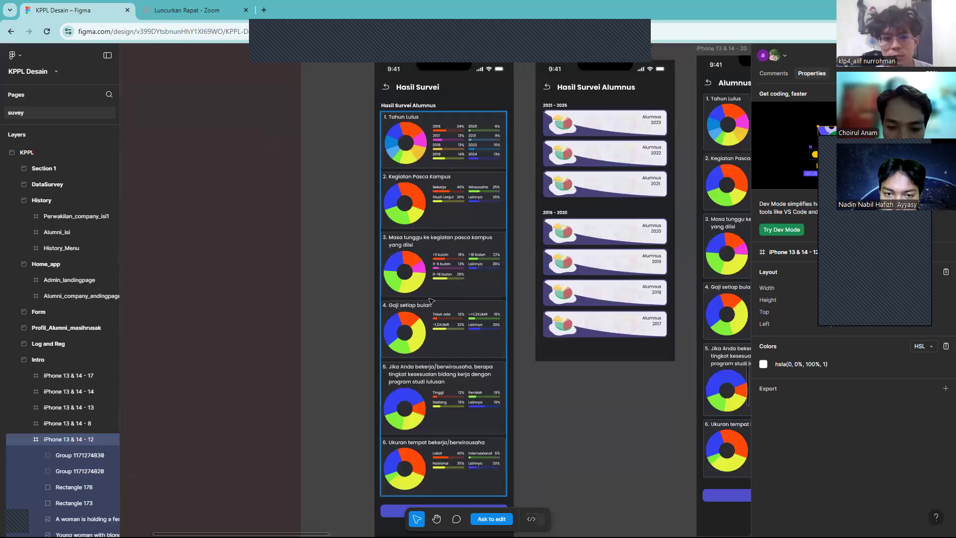
pyautogui.scroll(-2, 431, 300)
pyautogui.hscroll(1, 431, 301)
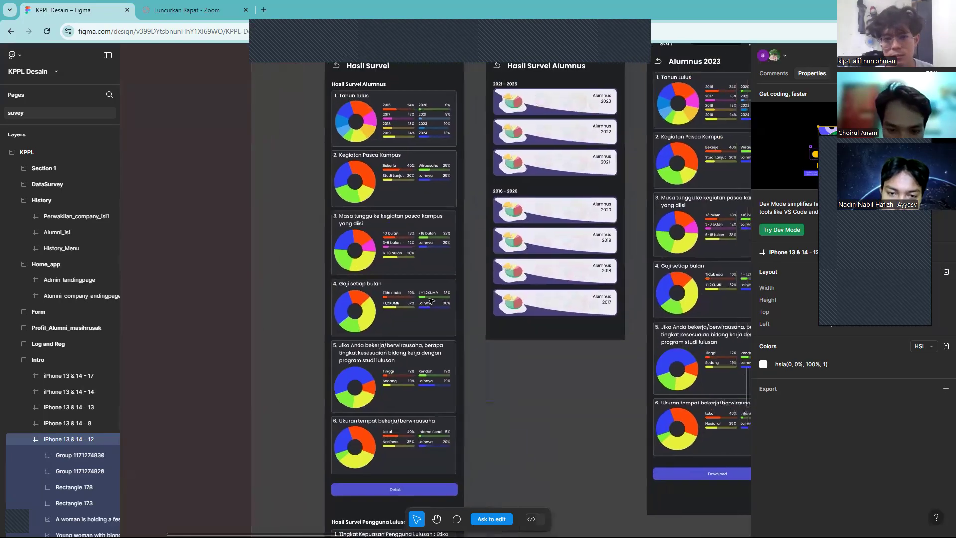
pyautogui.scroll(-2, 431, 300)
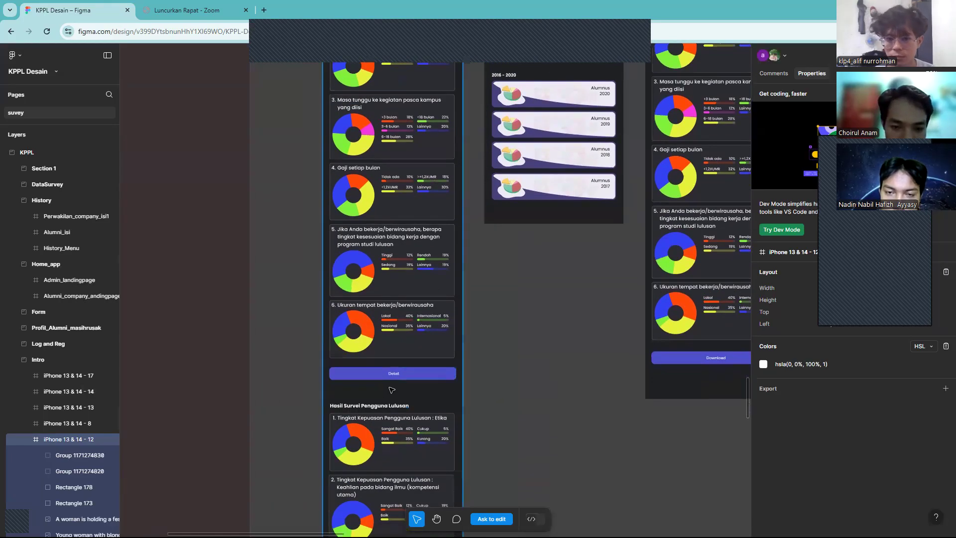
pyautogui.scroll(-3, 392, 390)
# - Review the Hasil Survei Alumnus year list and the Alumnus 2023 detail screen, including its Download button
pyautogui.scroll(4, 493, 233)
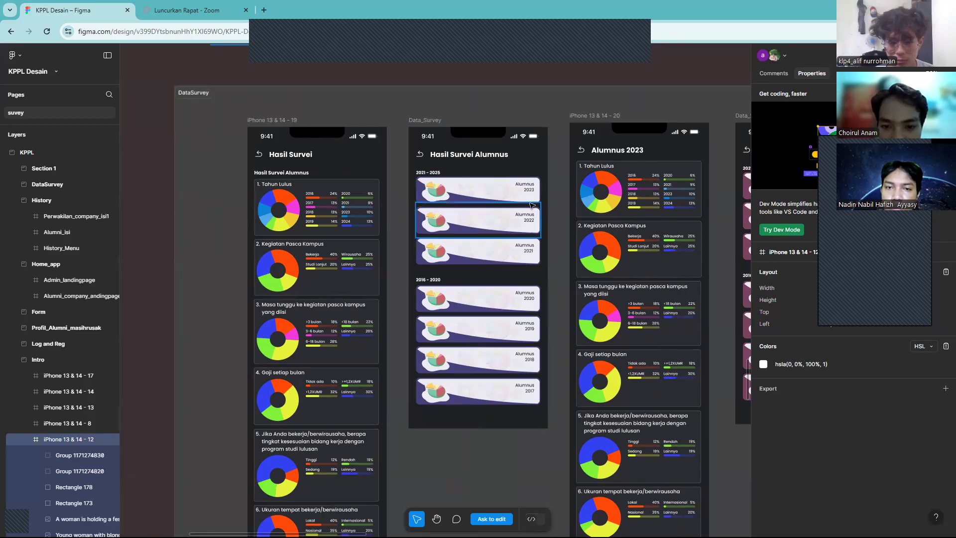
pyautogui.scroll(-1, 513, 304)
pyautogui.scroll(-5, 514, 311)
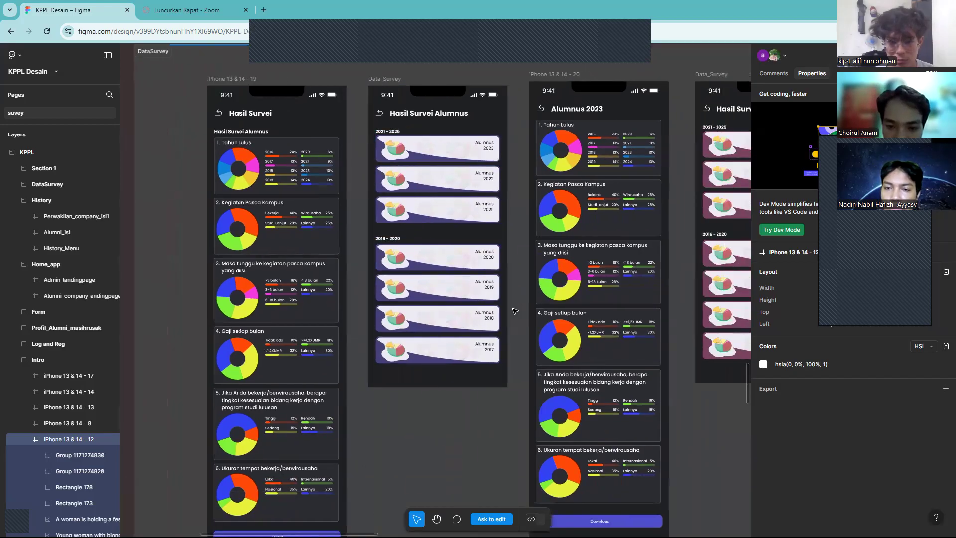
pyautogui.hscroll(2, 514, 311)
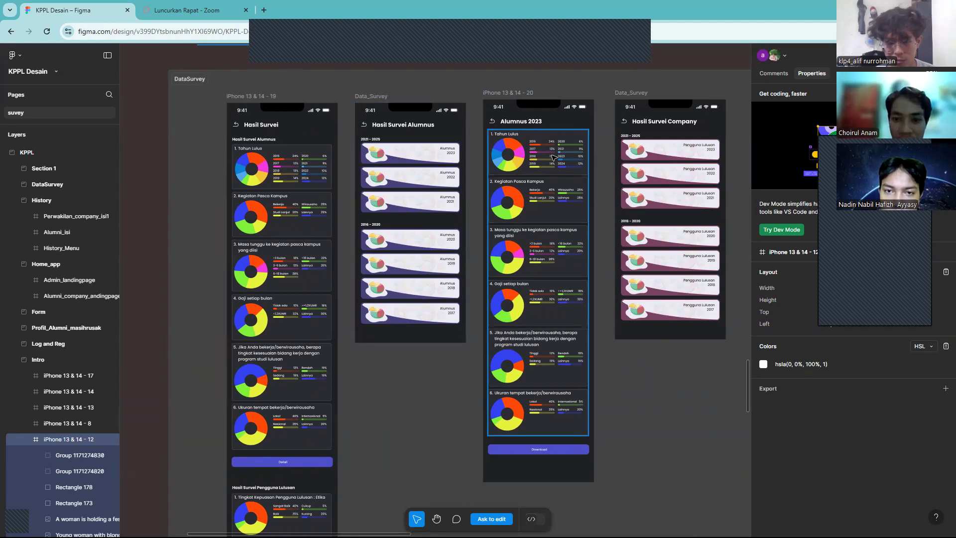
pyautogui.scroll(-3, 553, 158)
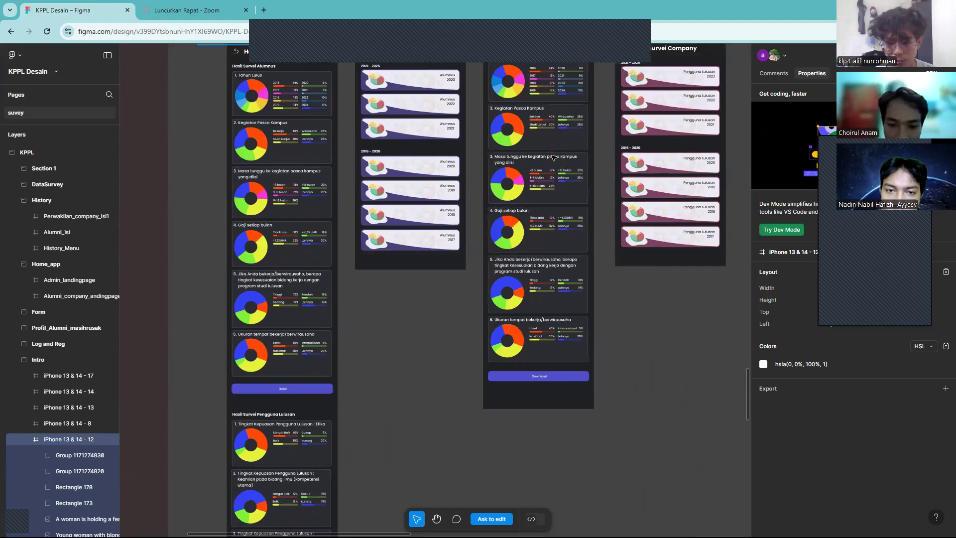
pyautogui.scroll(2, 553, 158)
pyautogui.scroll(3, 553, 158)
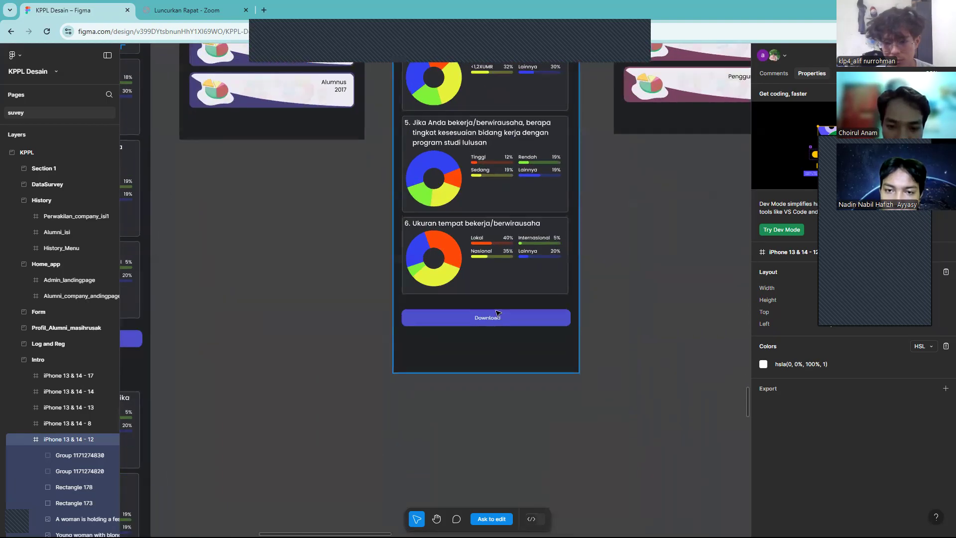
pyautogui.scroll(-5, 491, 332)
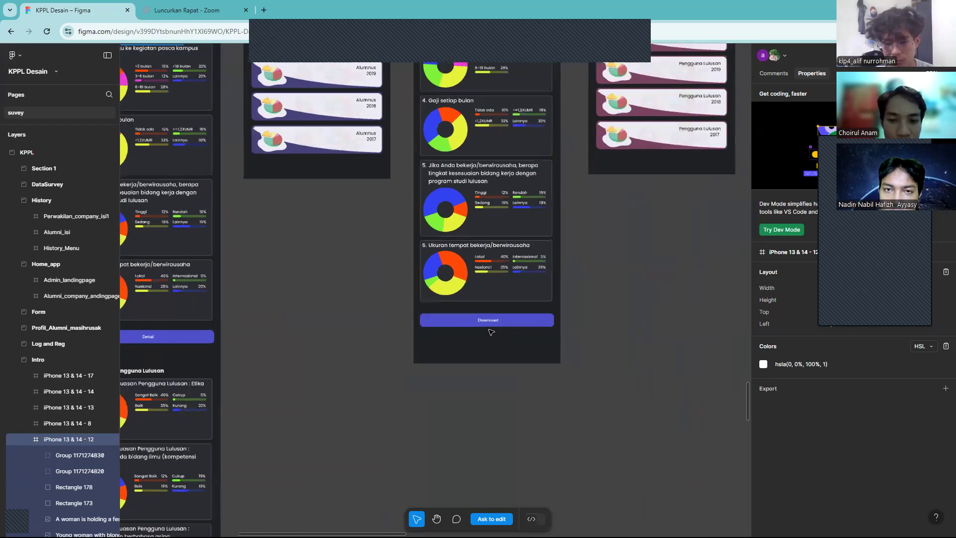
pyautogui.scroll(-5, 492, 332)
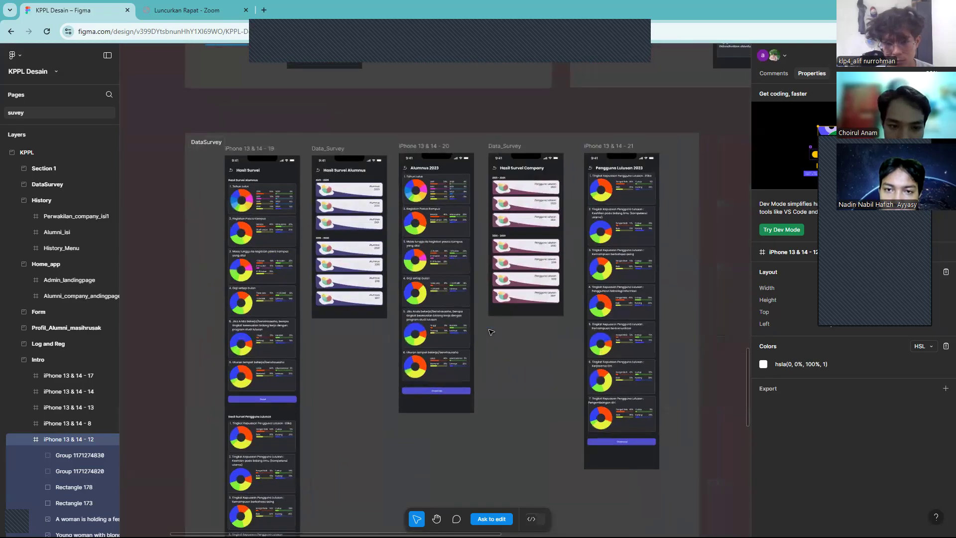
# - Inspect the Hasil Survei Pengguna Lulusan charts in the lower half of the Hasil Survei screen, through question 7
pyautogui.scroll(4, 491, 332)
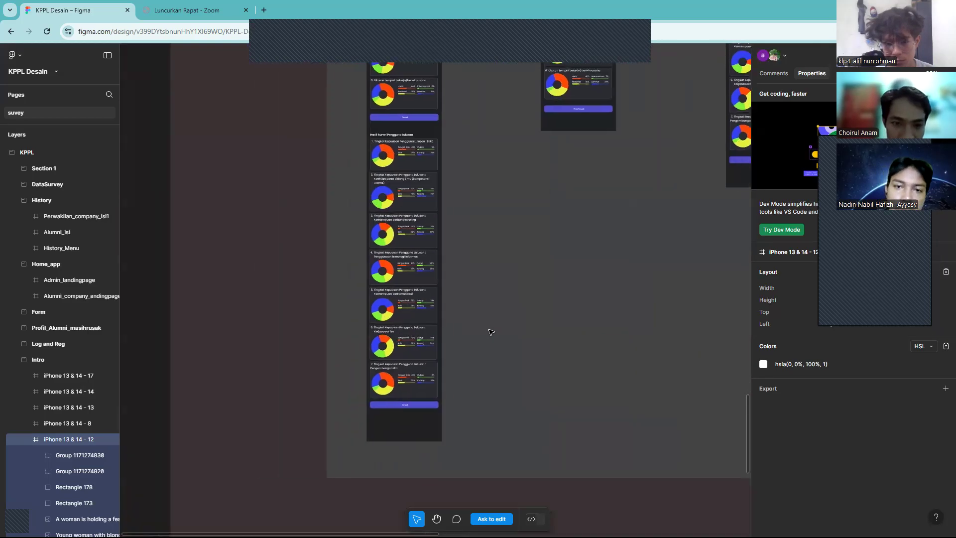
pyautogui.scroll(-3, 492, 333)
pyautogui.scroll(5, 491, 332)
pyautogui.scroll(4, 491, 332)
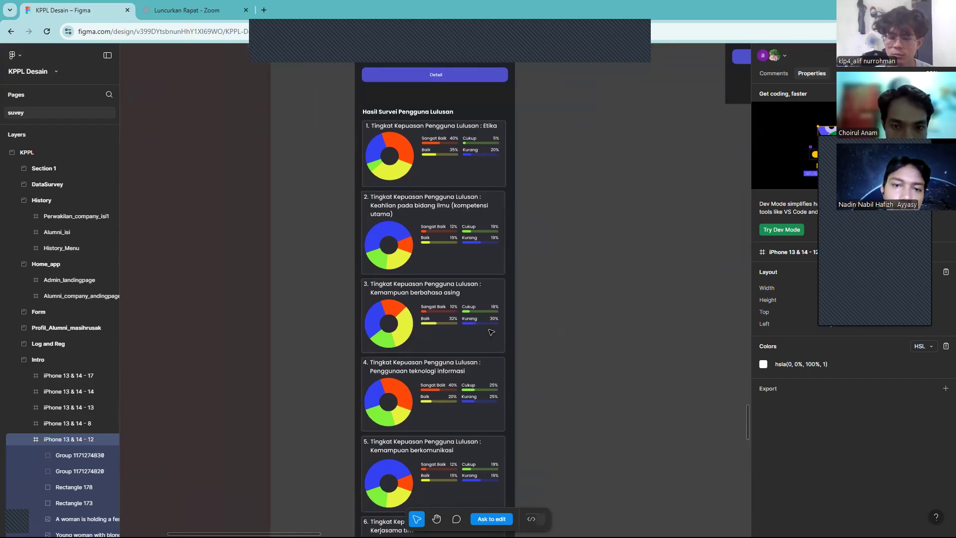
pyautogui.scroll(-5, 491, 333)
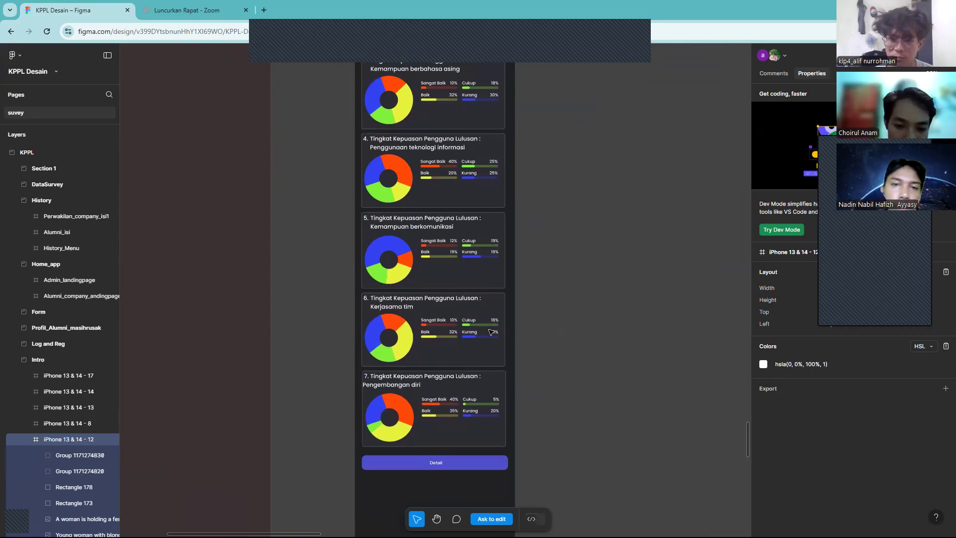
pyautogui.scroll(-4, 492, 332)
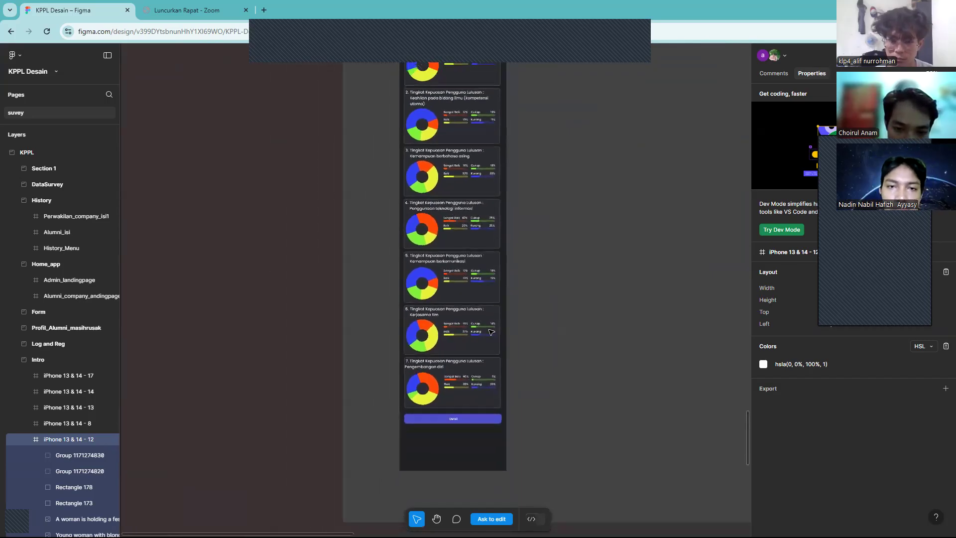
pyautogui.scroll(-3, 491, 332)
pyautogui.scroll(4, 492, 333)
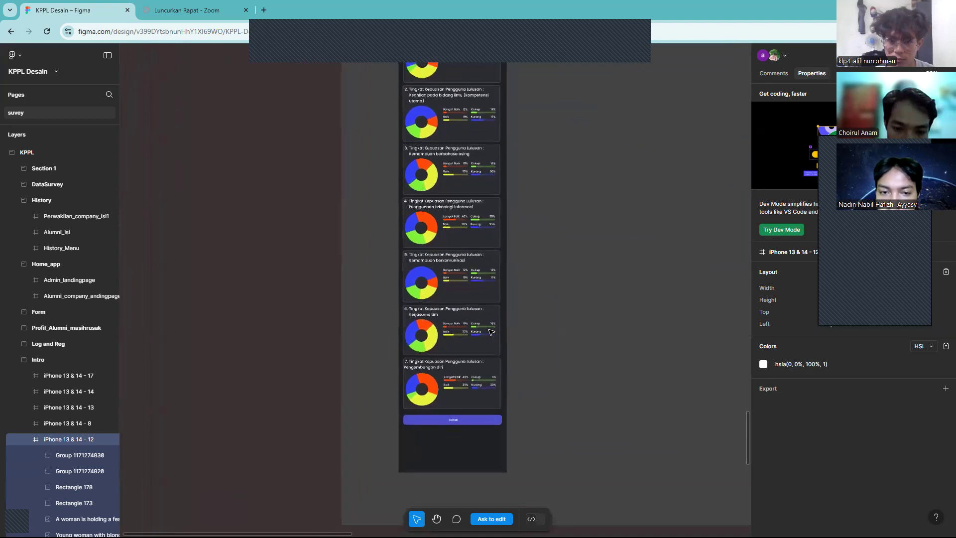
pyautogui.scroll(-1, 491, 332)
# - Examine the Hasil Survei Company year list and the Pengguna Lulusan 2023 charts down to the Download button
pyautogui.scroll(6, 618, 214)
pyautogui.hscroll(4, 617, 214)
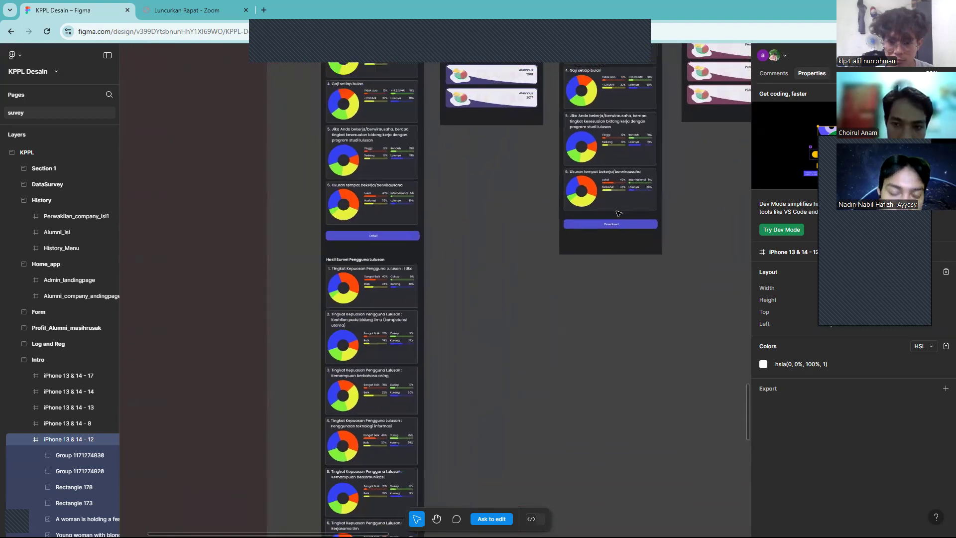
pyautogui.scroll(5, 618, 214)
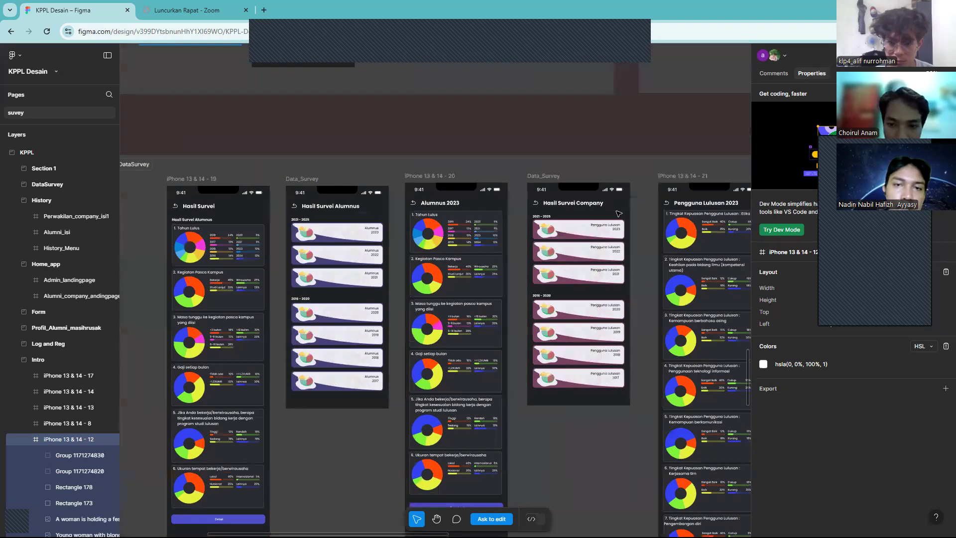
pyautogui.hscroll(2, 618, 214)
pyautogui.scroll(1, 617, 213)
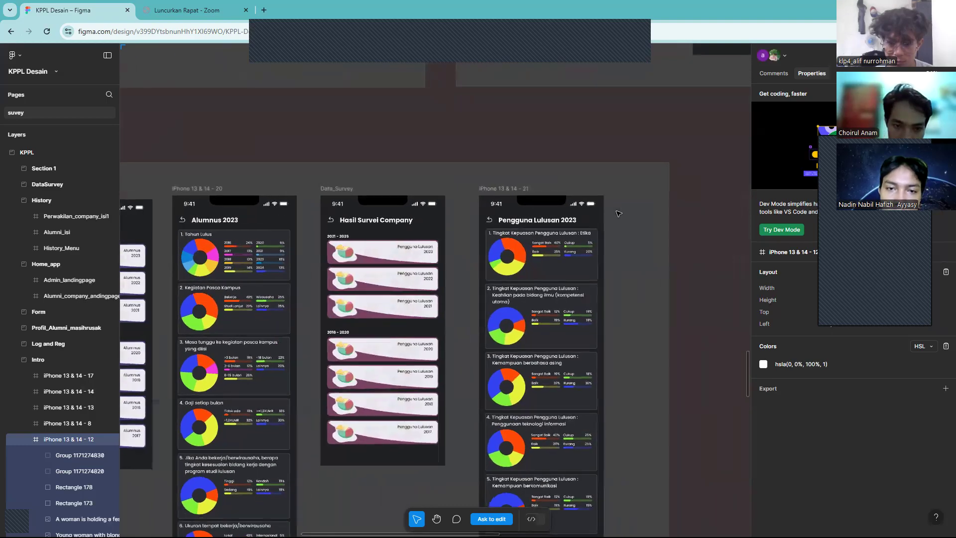
pyautogui.scroll(-3, 617, 213)
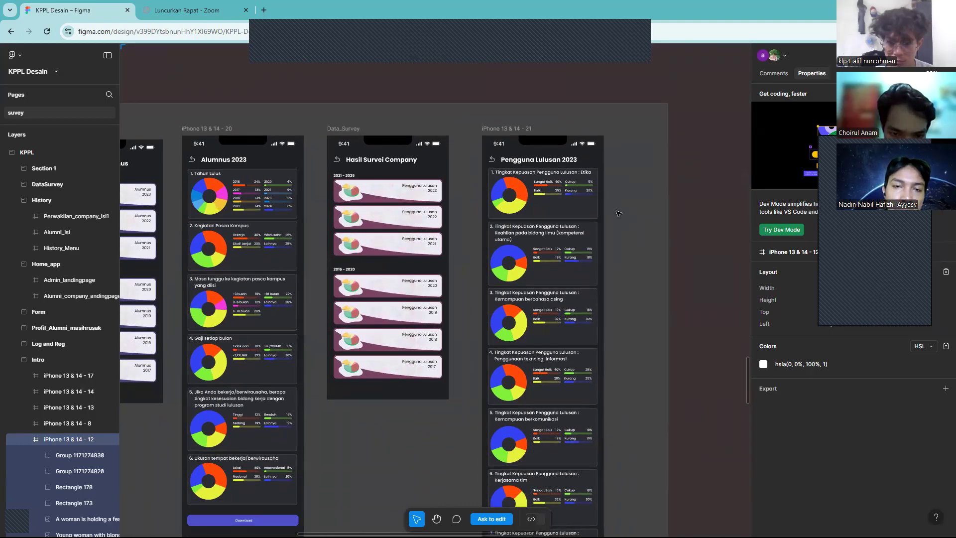
pyautogui.hscroll(2, 618, 213)
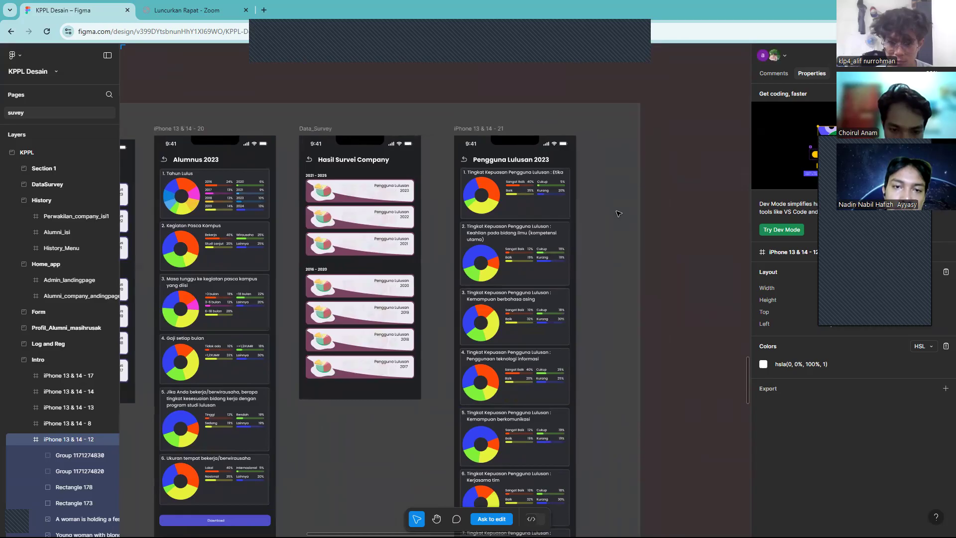
pyautogui.scroll(-1, 618, 213)
pyautogui.hscroll(1, 618, 213)
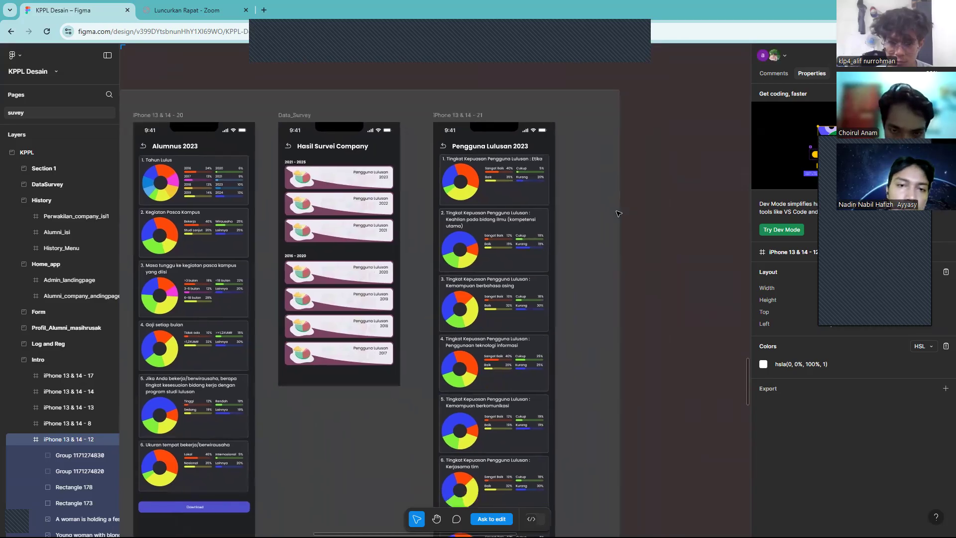
pyautogui.scroll(-4, 618, 213)
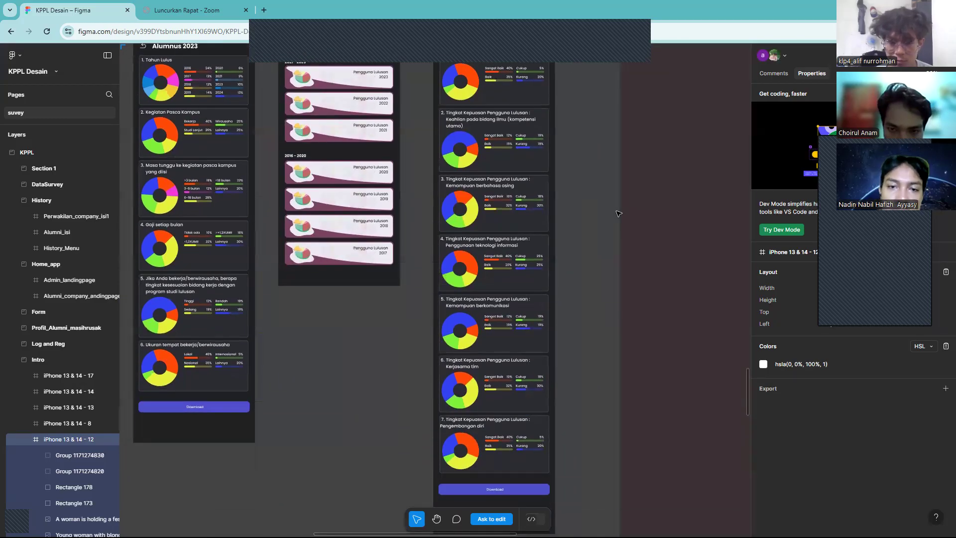
pyautogui.scroll(-4, 618, 213)
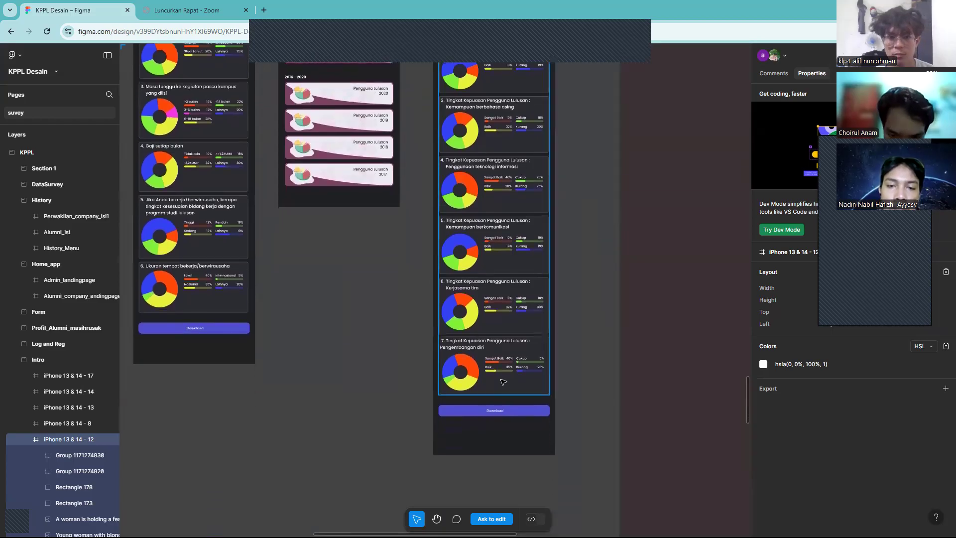
# - Inspect the two Data Alumni screens in Section 1, covering the alumni list and the detail page with Hapus Mahasiswa
pyautogui.scroll(-8, 502, 381)
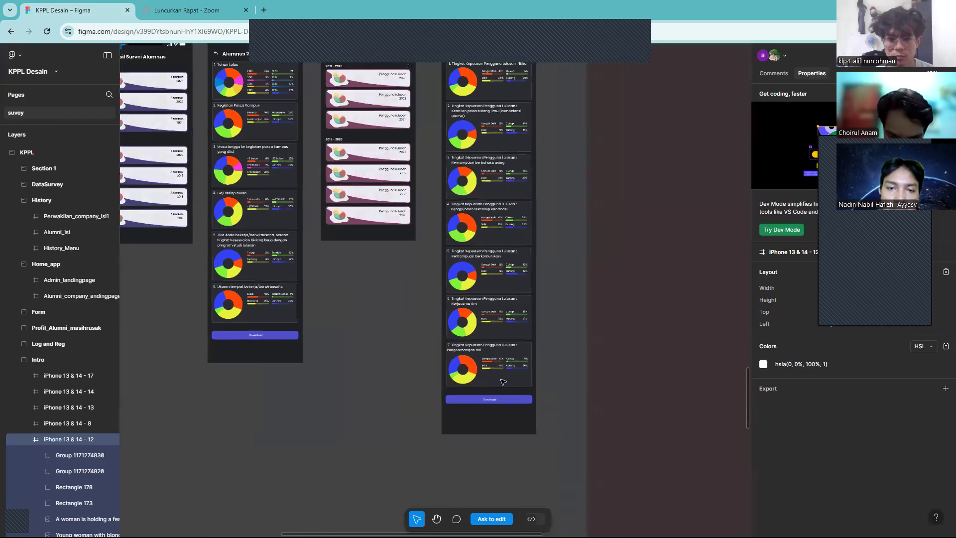
pyautogui.scroll(-5, 502, 381)
pyautogui.scroll(-4, 502, 382)
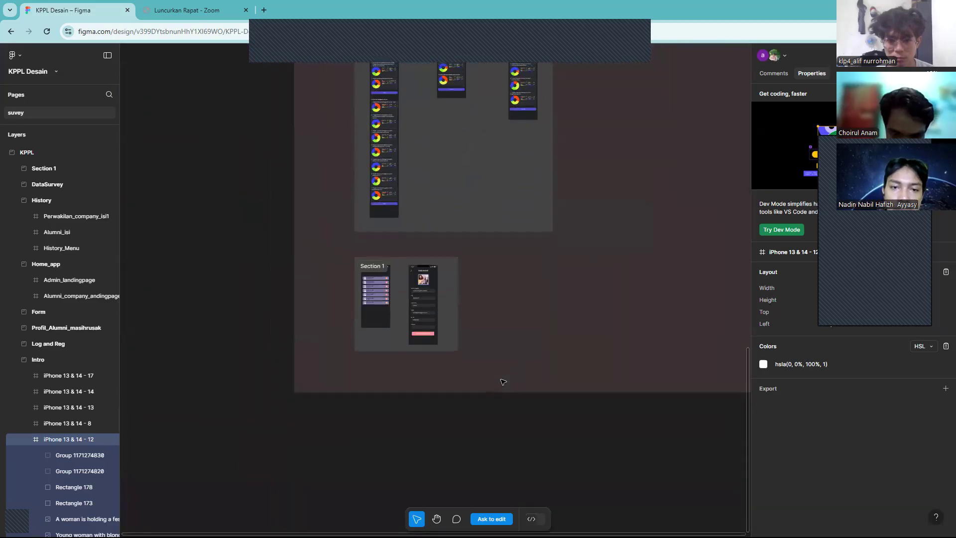
pyautogui.scroll(10, 502, 382)
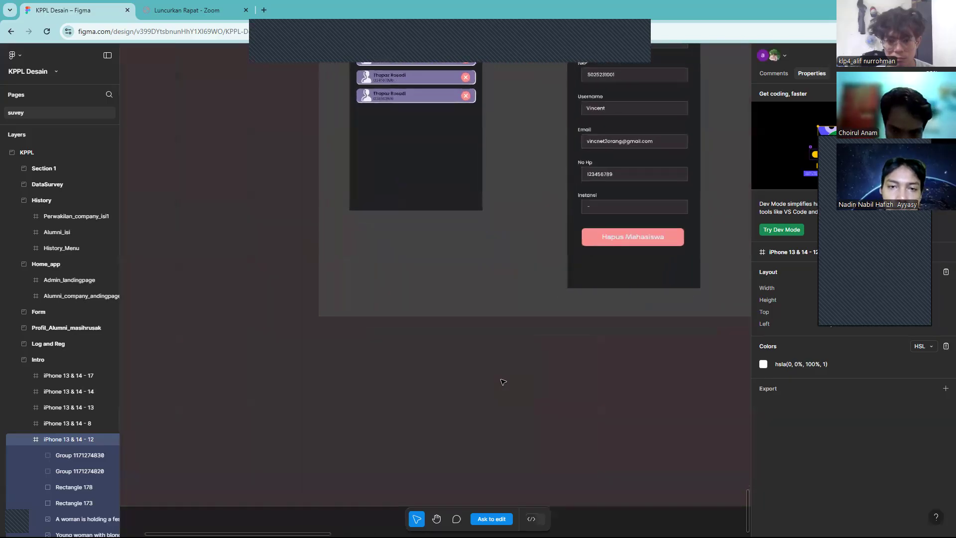
pyautogui.scroll(5, 502, 381)
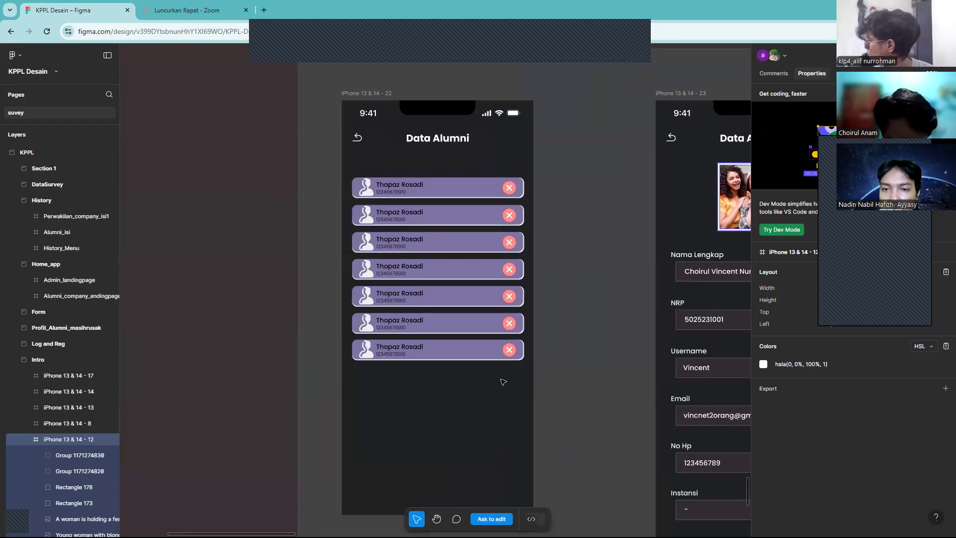
pyautogui.hscroll(2, 502, 381)
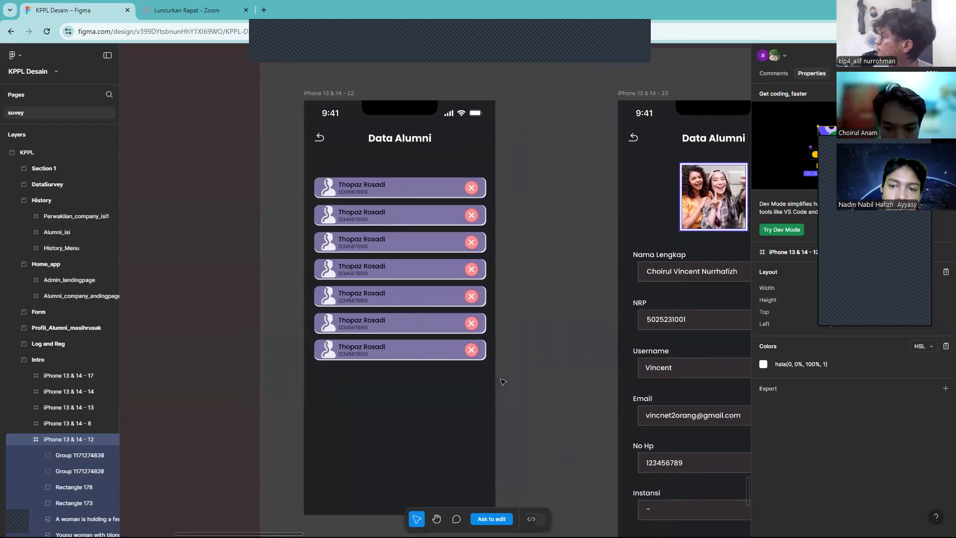
pyautogui.hscroll(8, 502, 382)
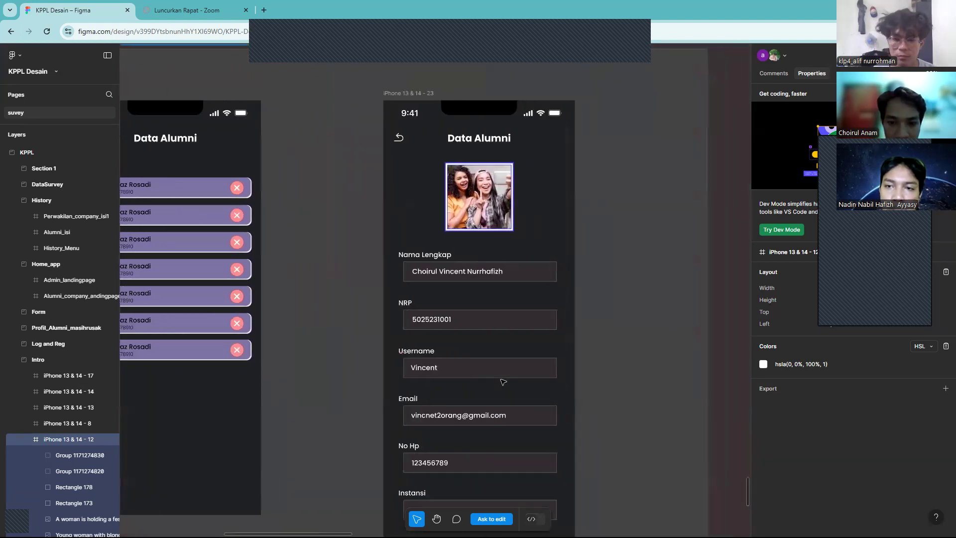
pyautogui.scroll(-3, 503, 382)
pyautogui.scroll(-1, 468, 437)
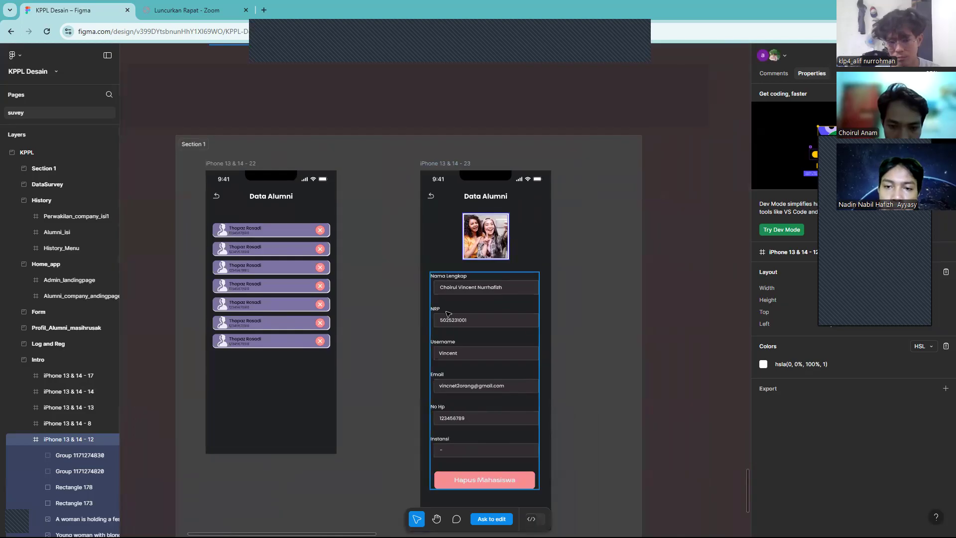
# - Launch the prototype presentation starting from the phone home screen frame in the Intro section
pyautogui.scroll(-3, 449, 314)
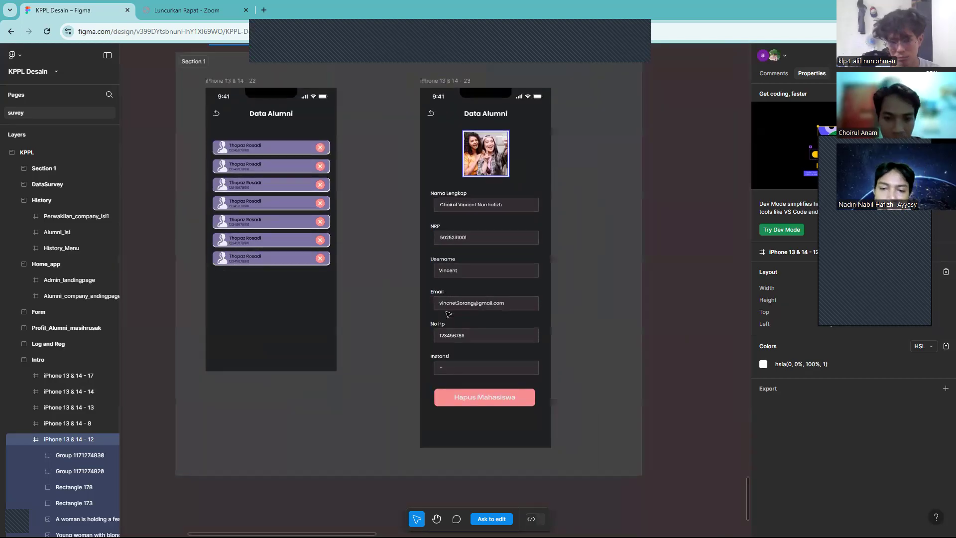
pyautogui.scroll(-2, 448, 313)
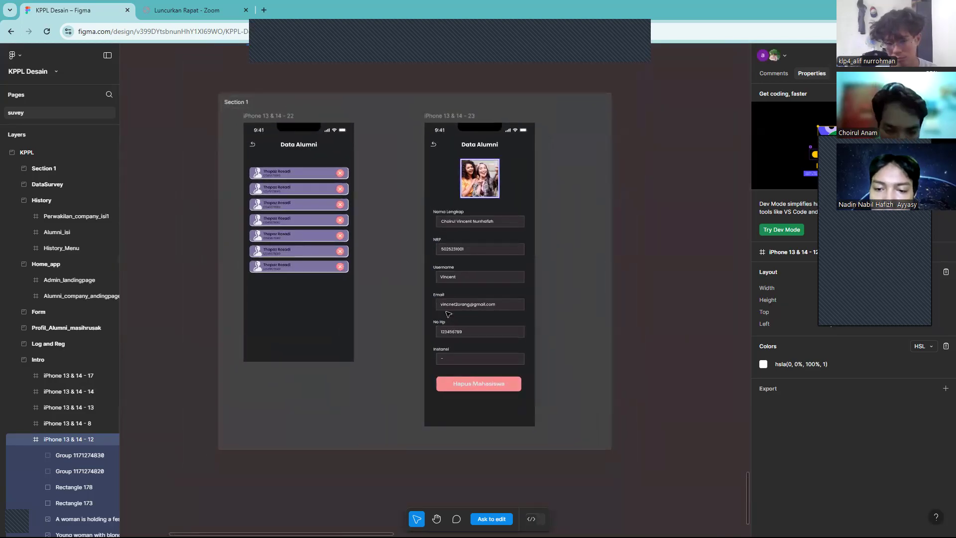
pyautogui.scroll(-3, 448, 314)
pyautogui.scroll(3, 448, 314)
pyautogui.scroll(-2, 448, 314)
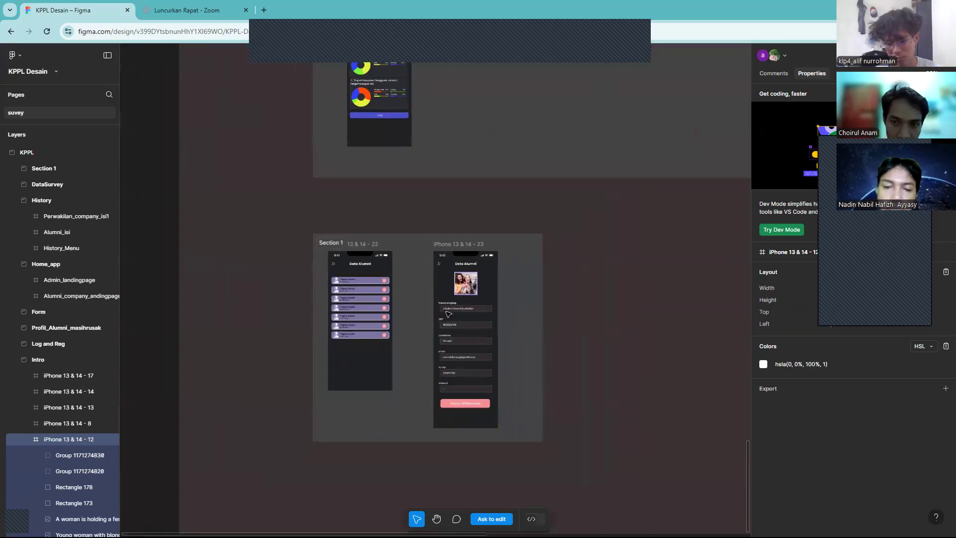
pyautogui.scroll(3, 448, 313)
pyautogui.scroll(-3, 448, 314)
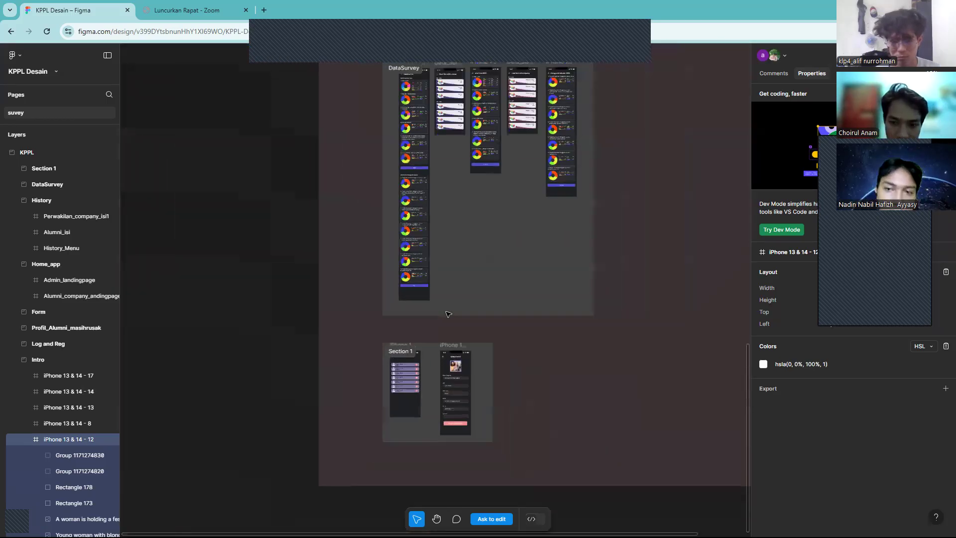
pyautogui.scroll(-2, 449, 314)
pyautogui.scroll(10, 448, 314)
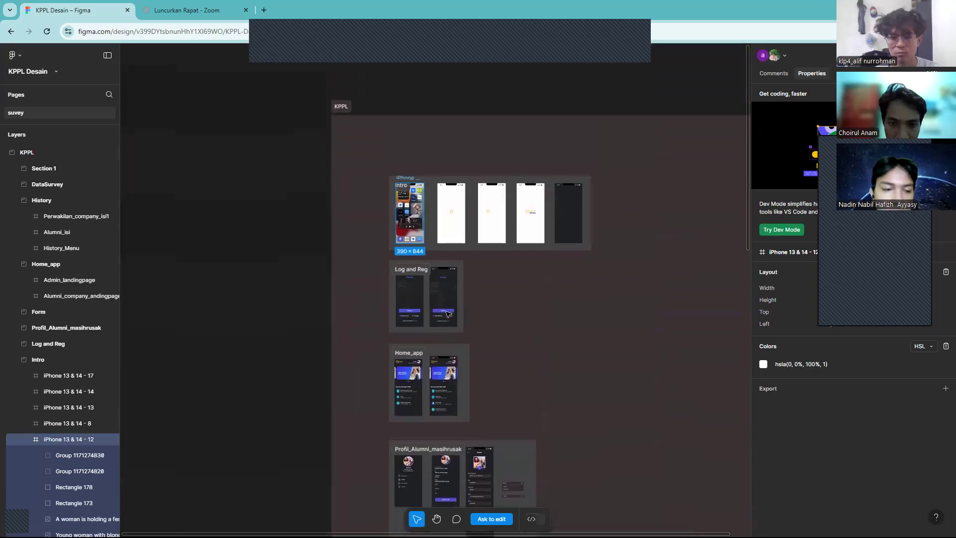
pyautogui.scroll(2, 449, 314)
pyautogui.scroll(3, 449, 314)
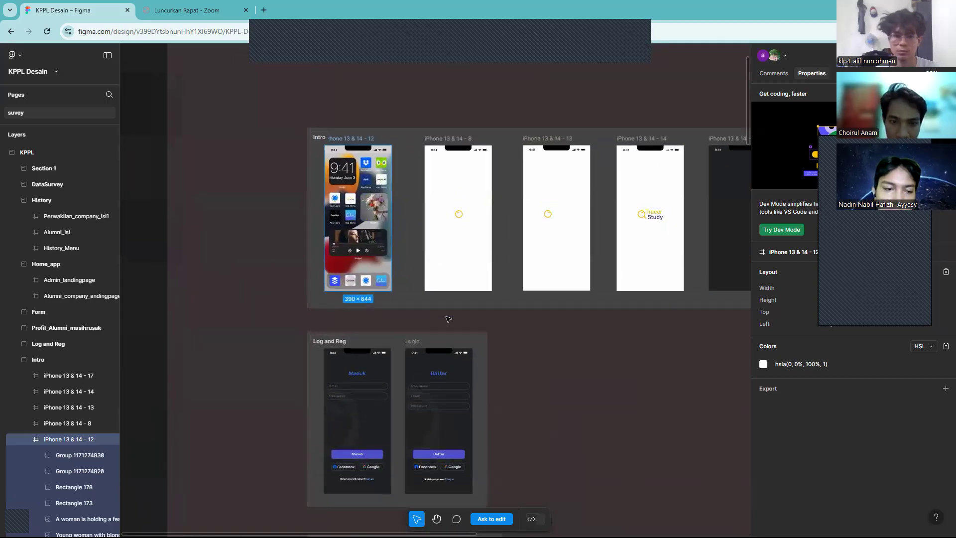
pyautogui.scroll(1, 448, 319)
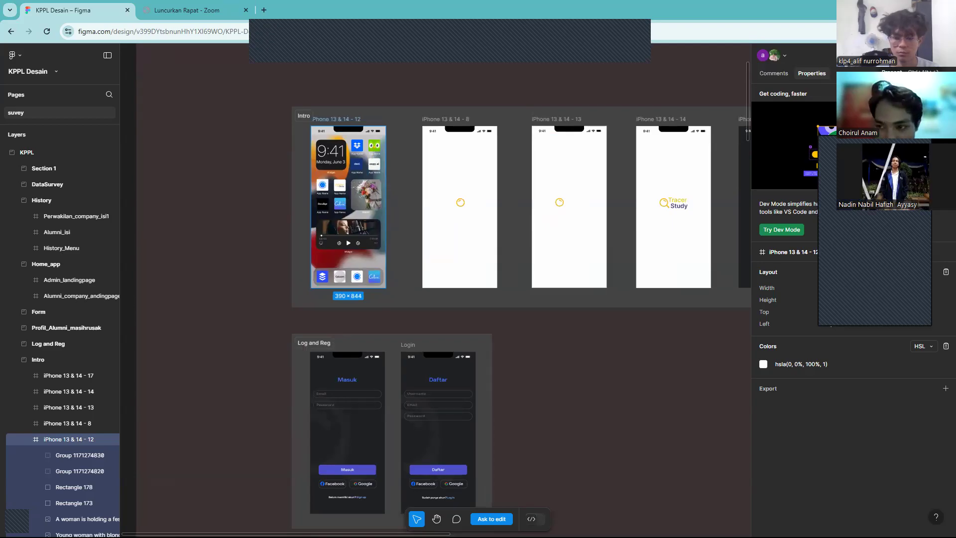
pyautogui.click(895, 54)
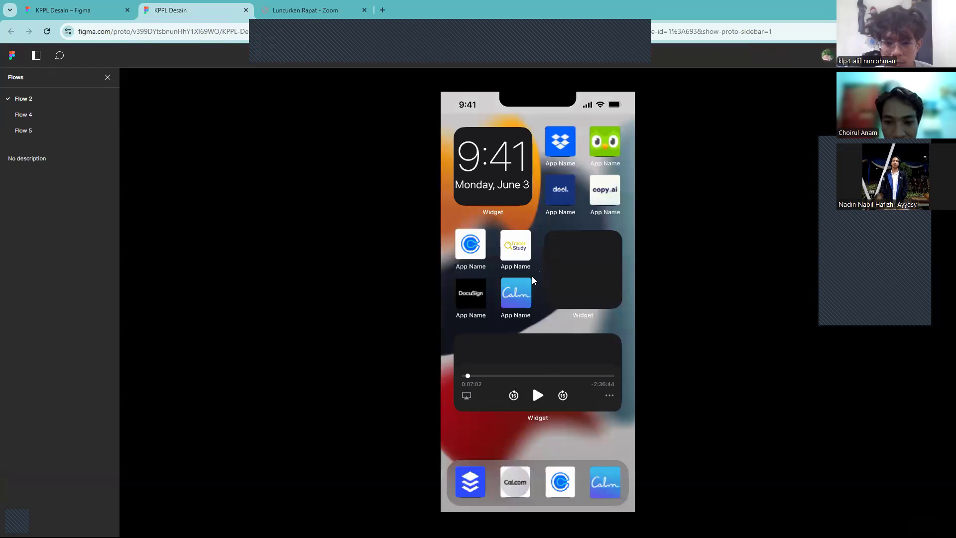
# - Open the Tracer Study app in the prototype, check the Daftar page via Sign up, and log in from the Masuk page
pyautogui.click(515, 253)
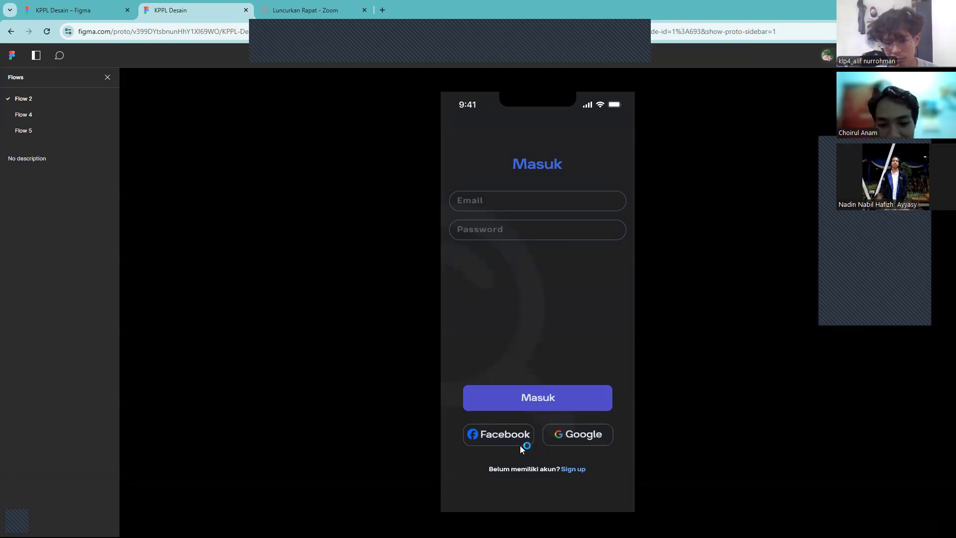
pyautogui.click(576, 471)
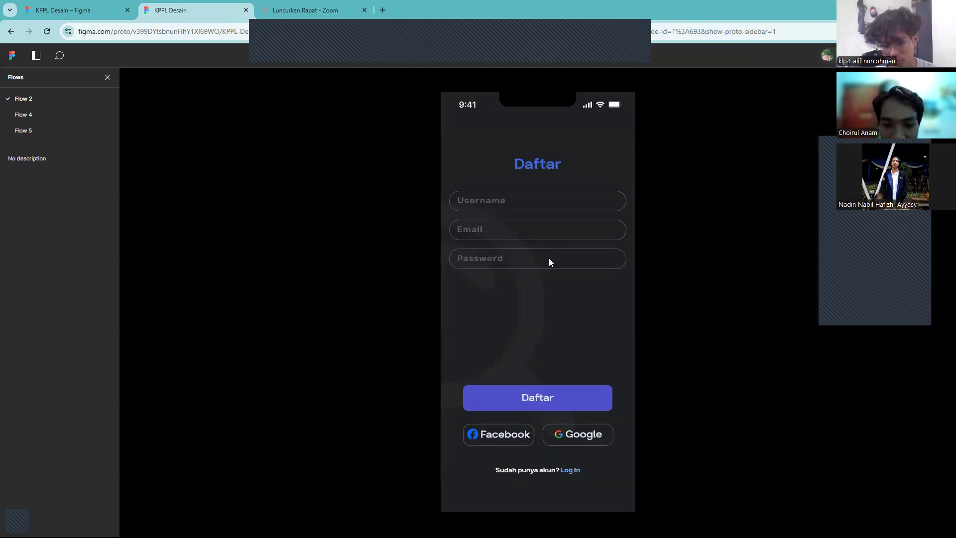
pyautogui.click(563, 471)
pyautogui.scroll(-1, 563, 396)
pyautogui.click(562, 396)
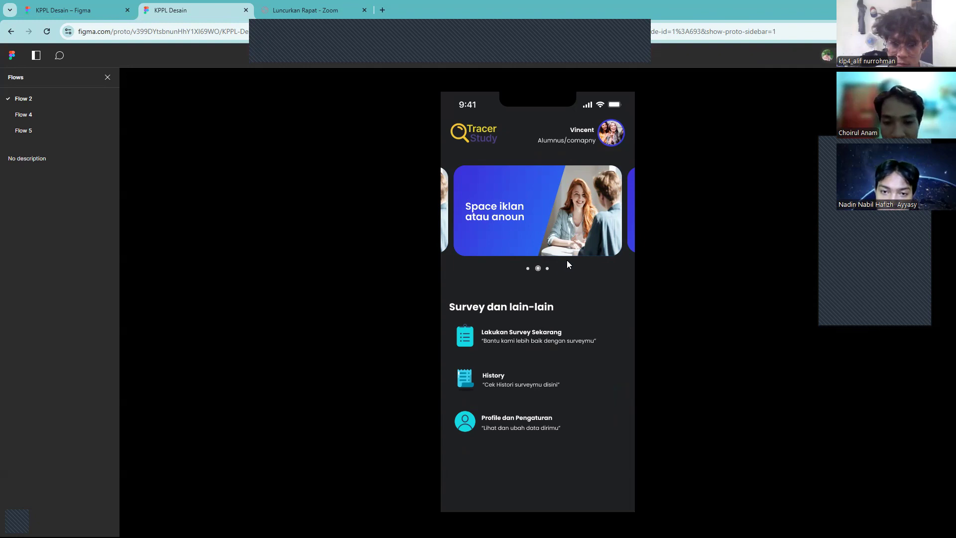
# - Open Lakukan Survey Sekarang, start the Survei Alumnus form and look through its questions
pyautogui.click(579, 244)
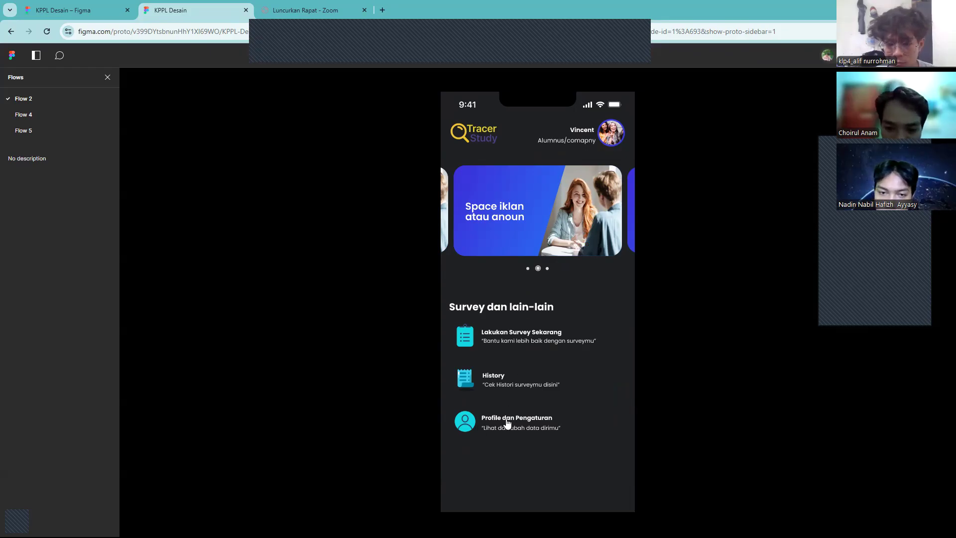
pyautogui.click(520, 341)
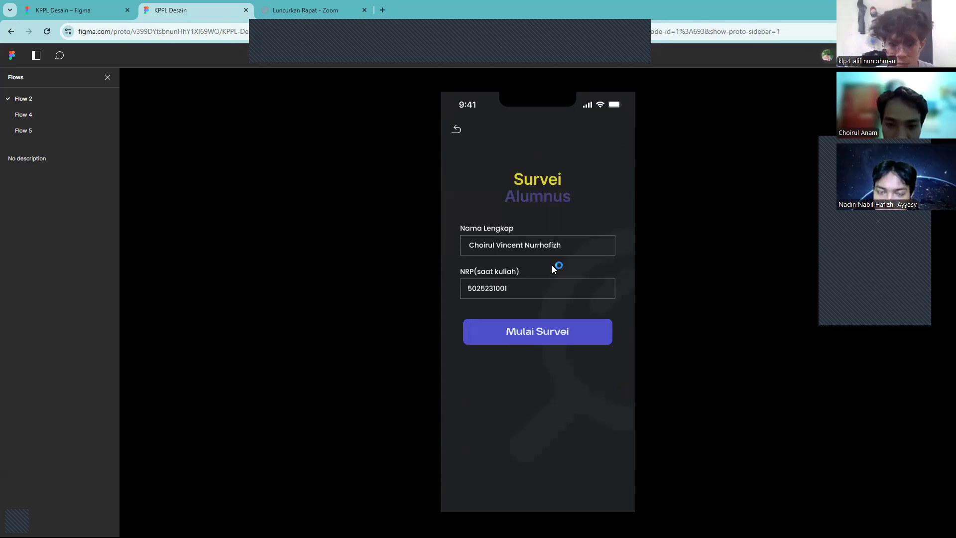
pyautogui.click(532, 336)
pyautogui.scroll(-10, 522, 334)
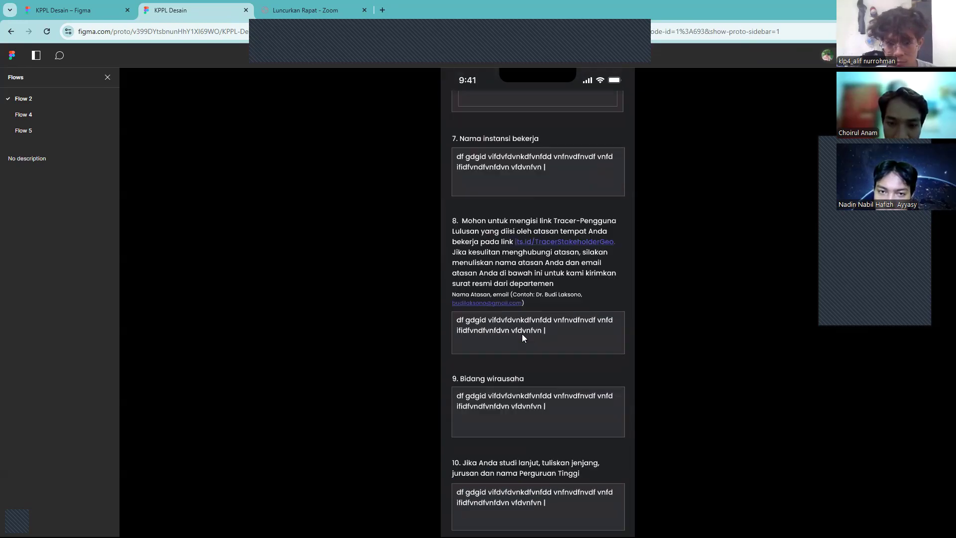
pyautogui.click(608, 466)
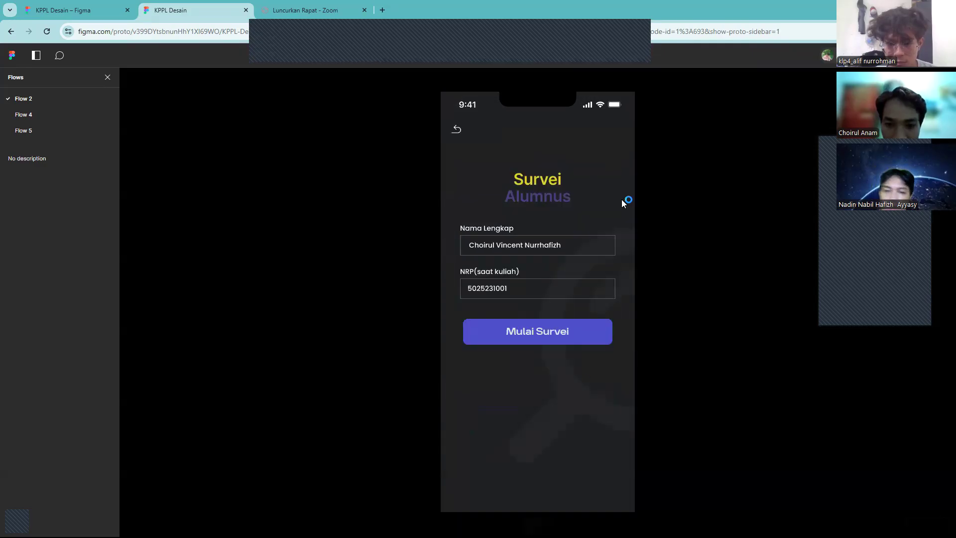
# - Return to the alumni landing page, view the History list of past surveys, and go back
pyautogui.click(457, 132)
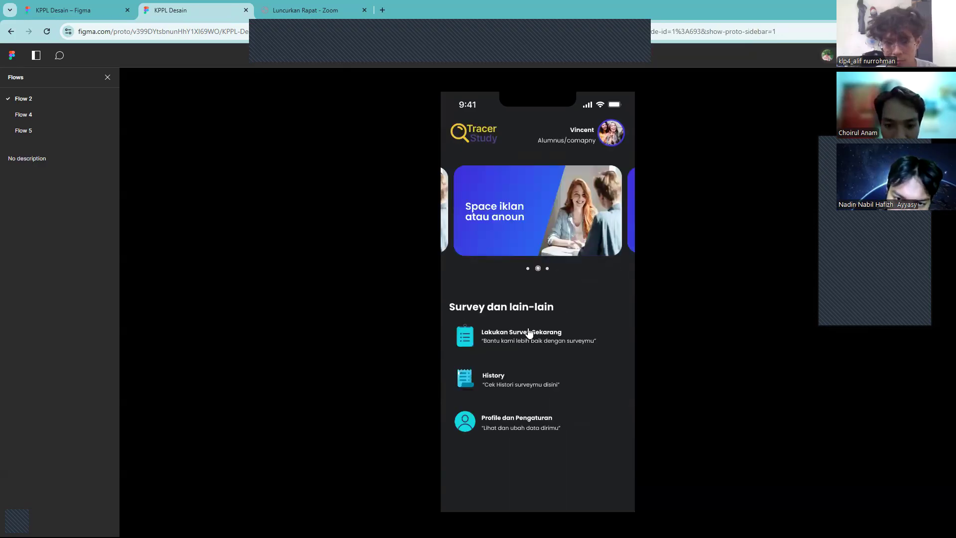
pyautogui.click(510, 379)
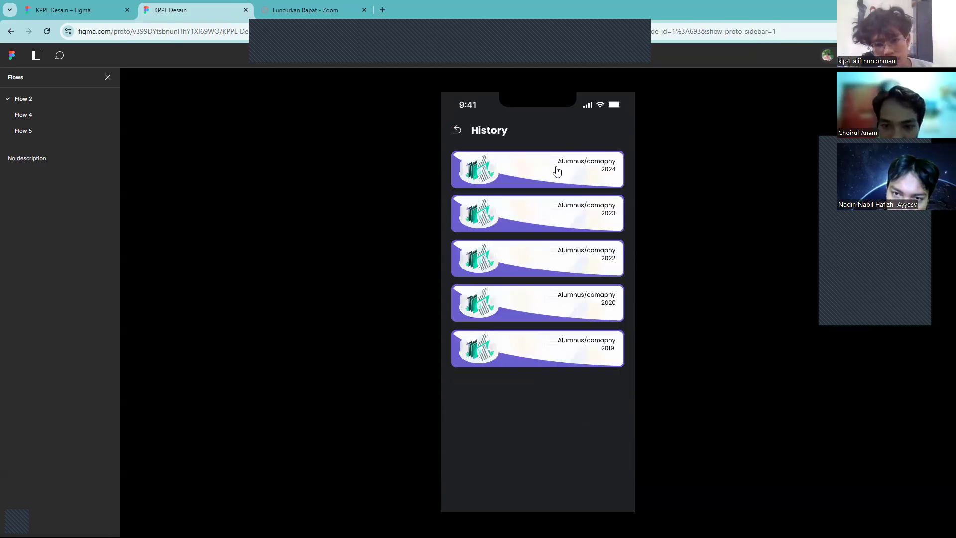
pyautogui.click(458, 131)
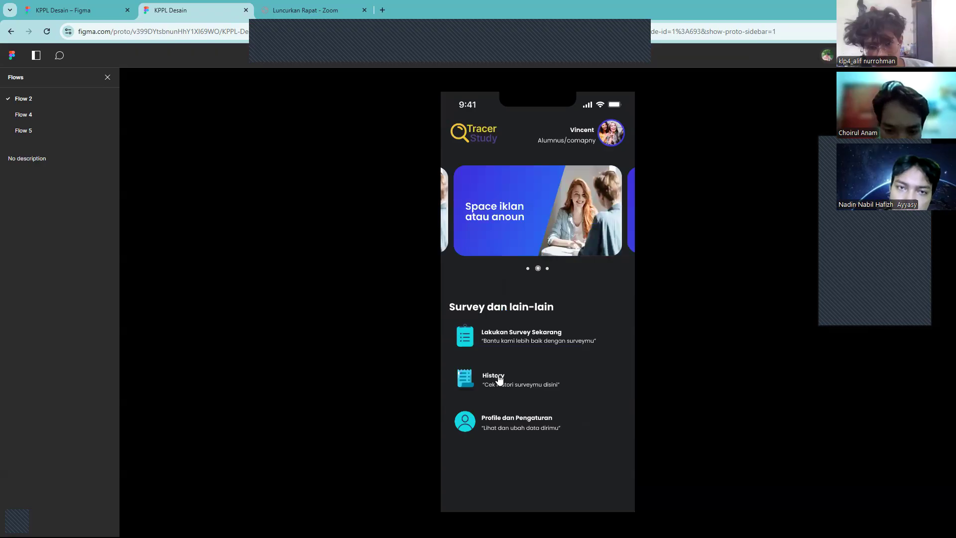
# - Open Profile dan Pengaturan, view My Account and inspect the Edit Profil form through the Role options and Simpan
pyautogui.click(513, 418)
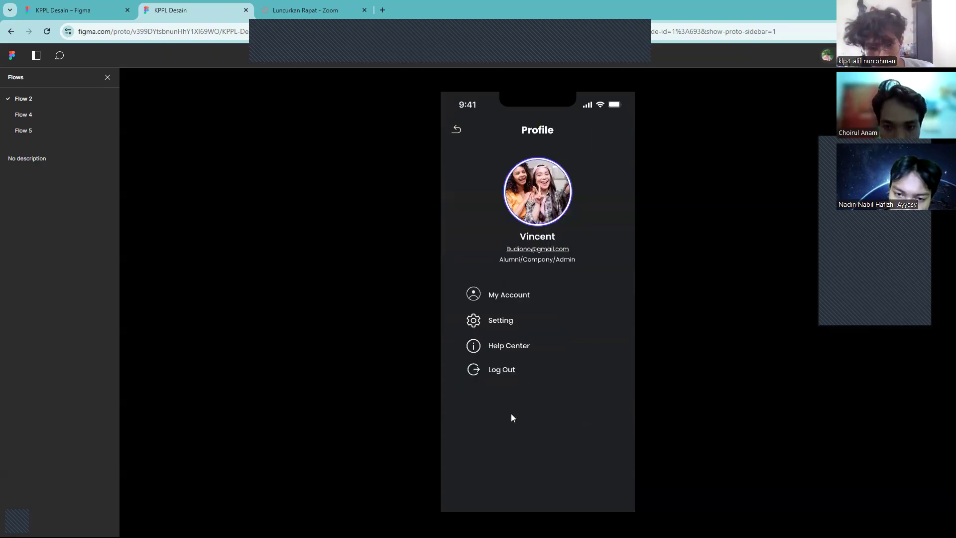
pyautogui.click(522, 299)
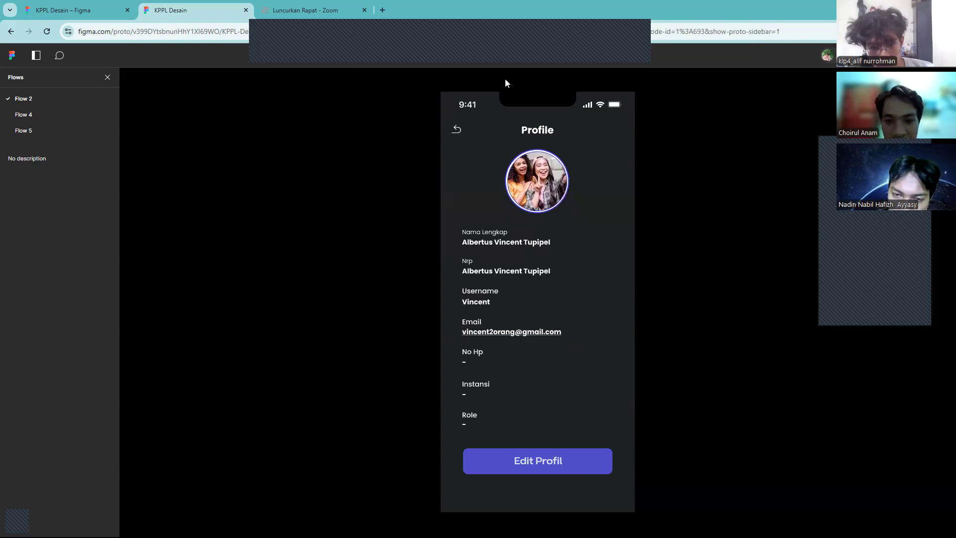
pyautogui.click(522, 464)
pyautogui.scroll(-4, 503, 277)
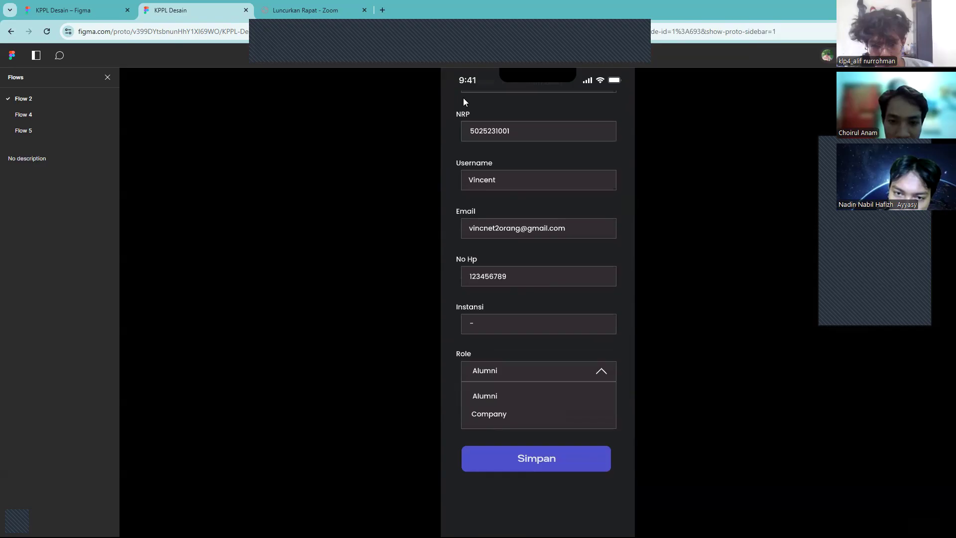
pyautogui.scroll(4, 476, 145)
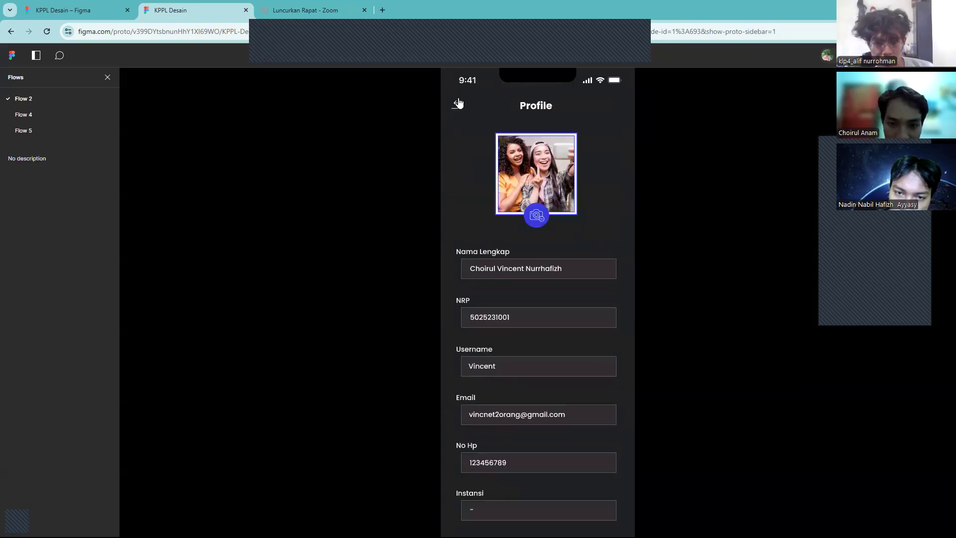
# - Go back to the main Profile screen and log out of the alumni account
pyautogui.click(458, 103)
pyautogui.click(454, 133)
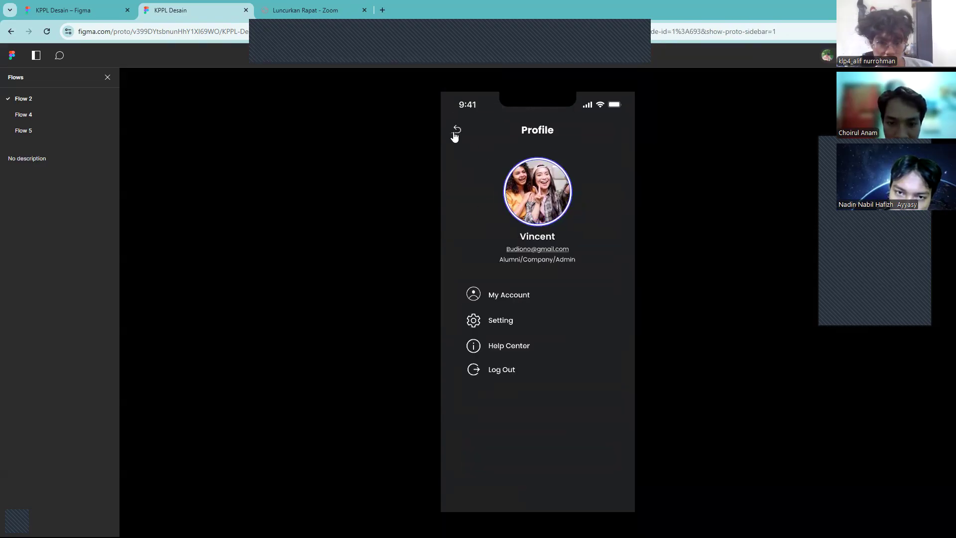
pyautogui.click(498, 375)
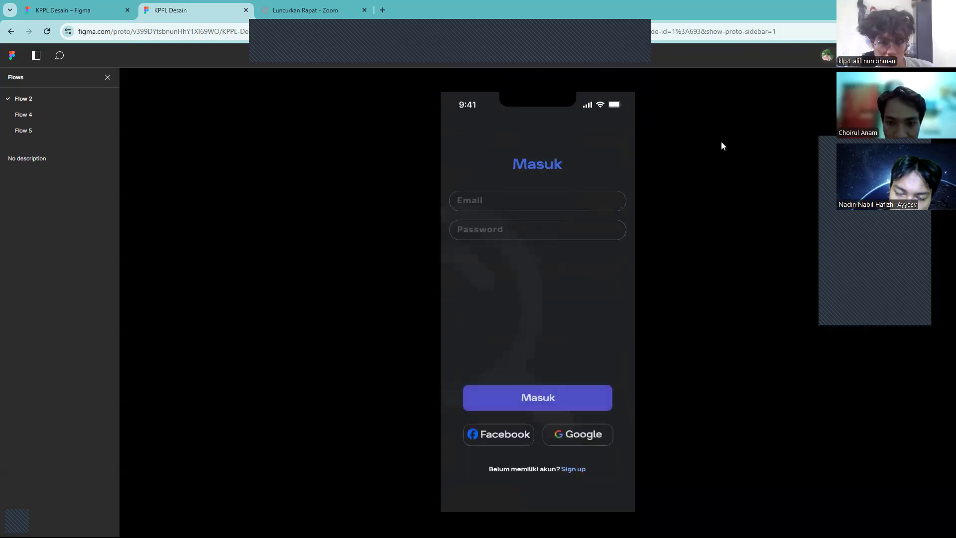
# - Select the Admin_landingpage frame in the Home_app section of the design file and show it in the prototype
pyautogui.moveTo(104, 4)
pyautogui.mouseDown()
pyautogui.moveTo(210, 33)
pyautogui.moveTo(179, 40)
pyautogui.moveTo(119, 8)
pyautogui.mouseUp()
pyautogui.scroll(-8, 364, 302)
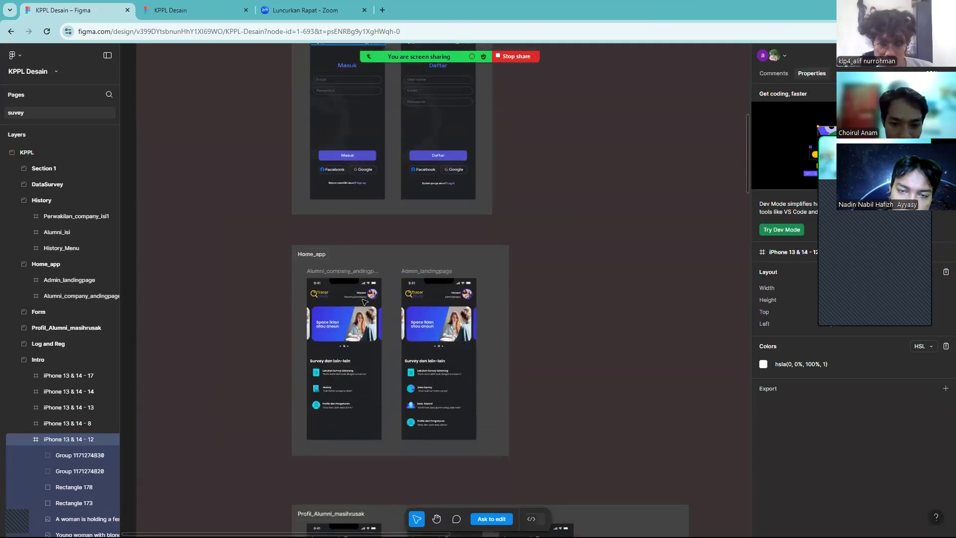
pyautogui.click(447, 204)
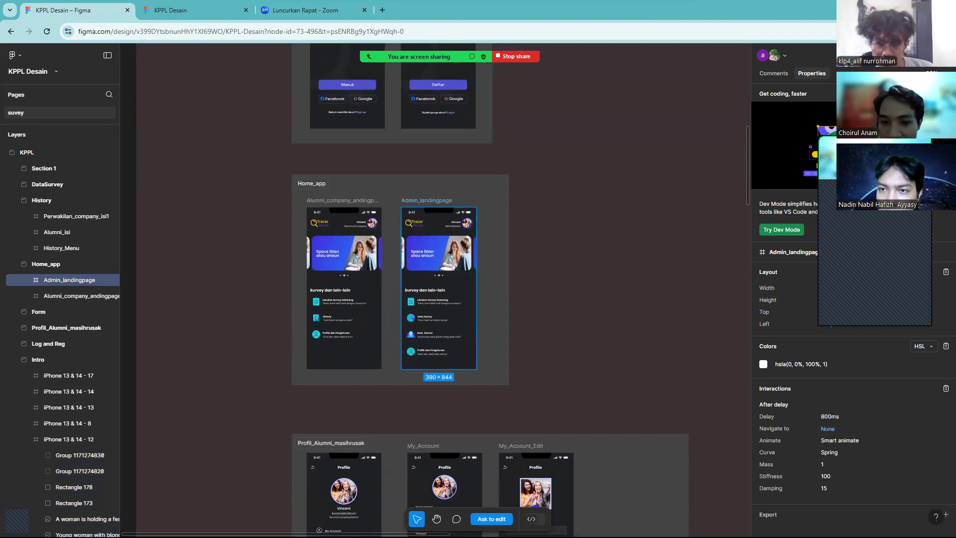
pyautogui.click(190, 10)
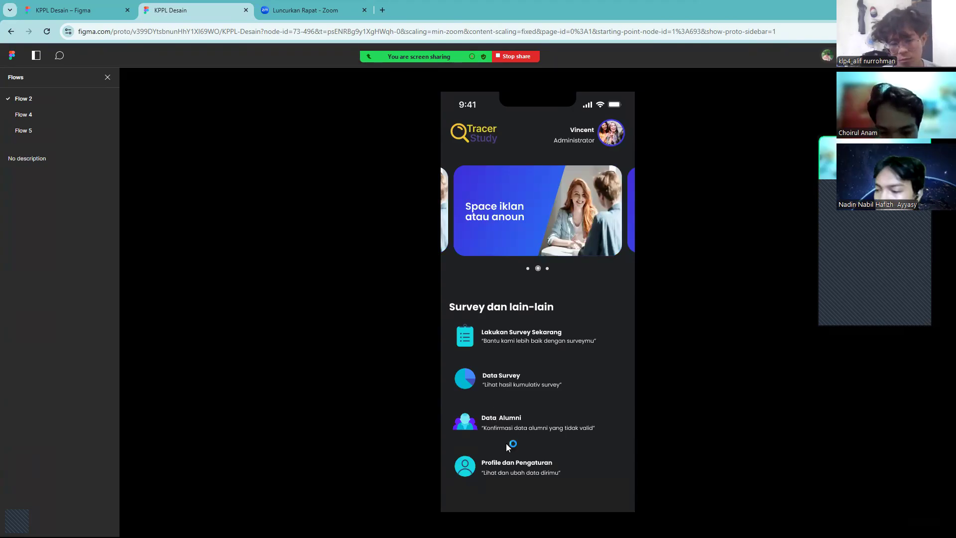
# - Open Data Survey from the admin landing page and review the survey result charts
pyautogui.click(513, 388)
pyautogui.scroll(-3, 524, 393)
pyautogui.scroll(3, 524, 393)
pyautogui.scroll(-5, 526, 370)
pyautogui.scroll(-10, 526, 369)
pyautogui.scroll(9, 526, 369)
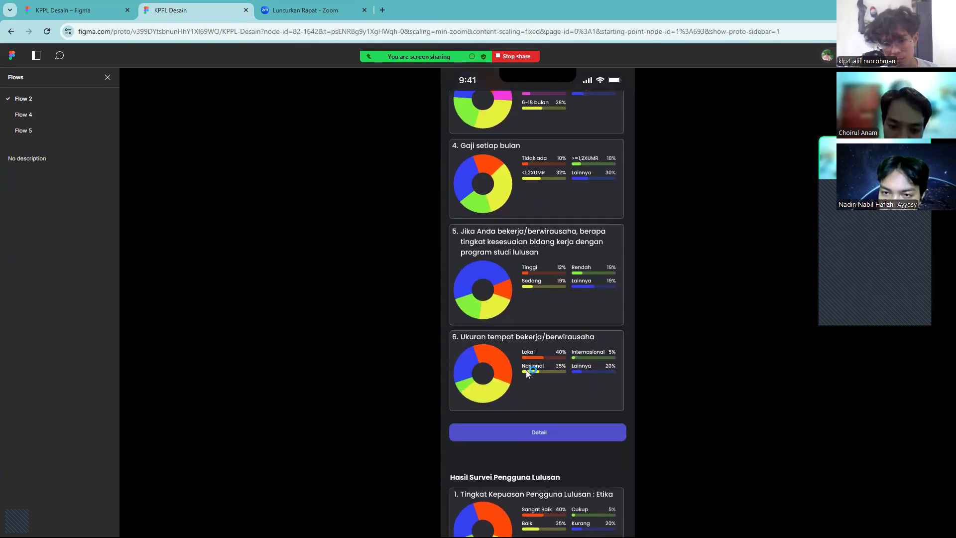
pyautogui.scroll(-1, 526, 369)
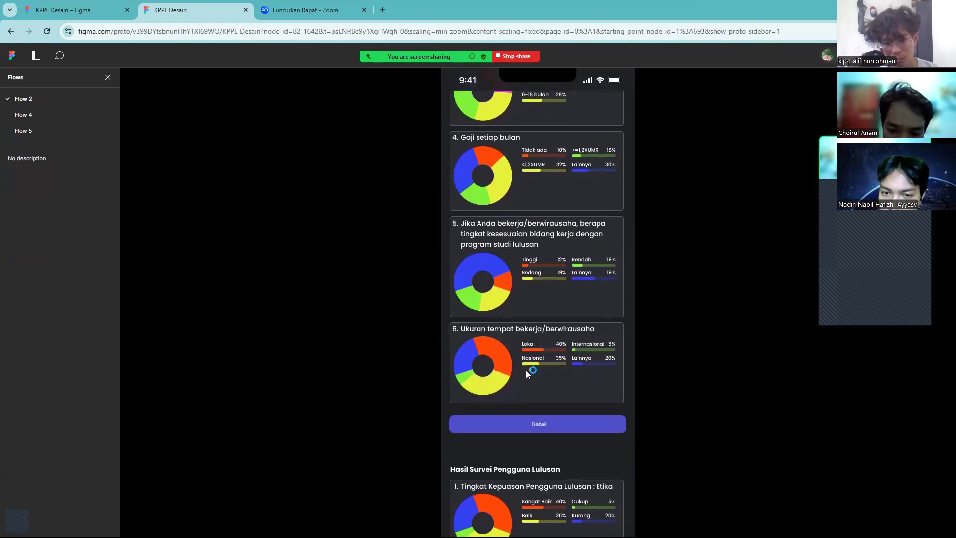
# - Open the alumni results detail, choose Alumnus 2023 and examine its charts down to the Download button
pyautogui.click(523, 426)
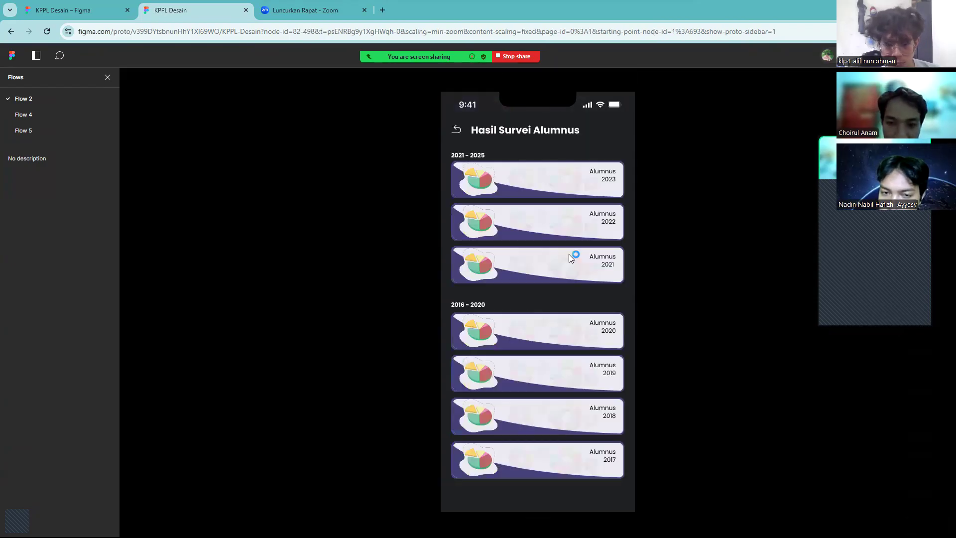
pyautogui.click(580, 179)
pyautogui.scroll(-2, 550, 323)
pyautogui.scroll(-3, 551, 324)
pyautogui.scroll(4, 551, 324)
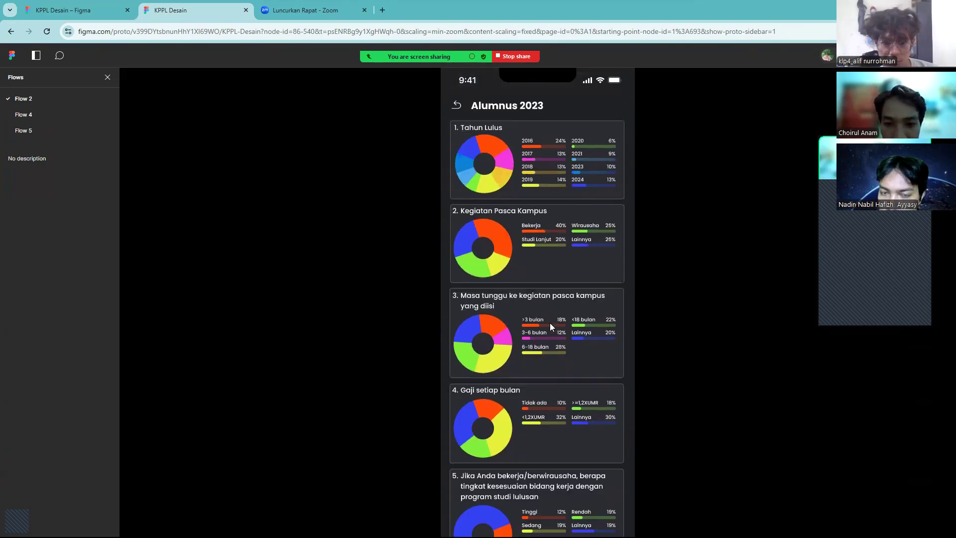
pyautogui.scroll(-4, 515, 272)
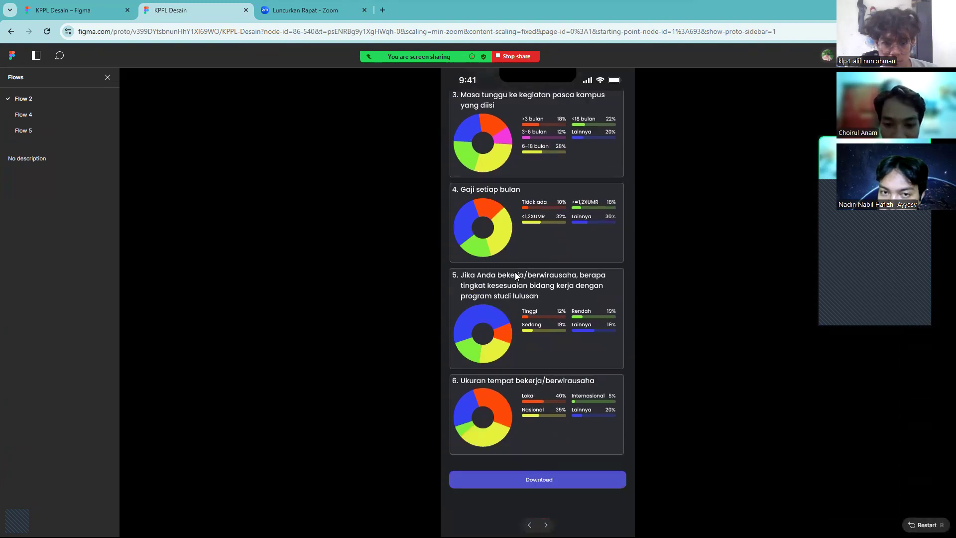
pyautogui.scroll(4, 510, 289)
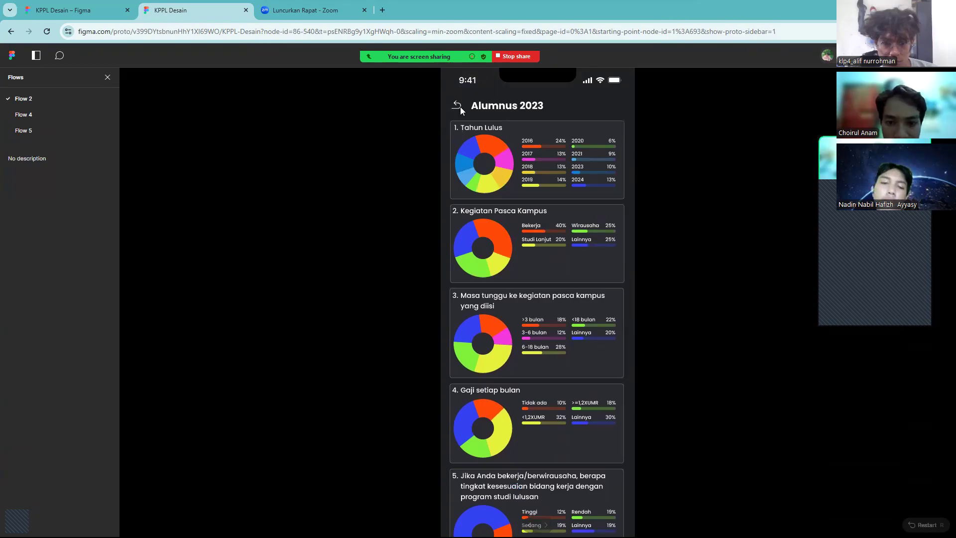
# - Go back from Alumnus 2023 through the survey results to the administrator landing page
pyautogui.click(459, 103)
pyautogui.click(456, 96)
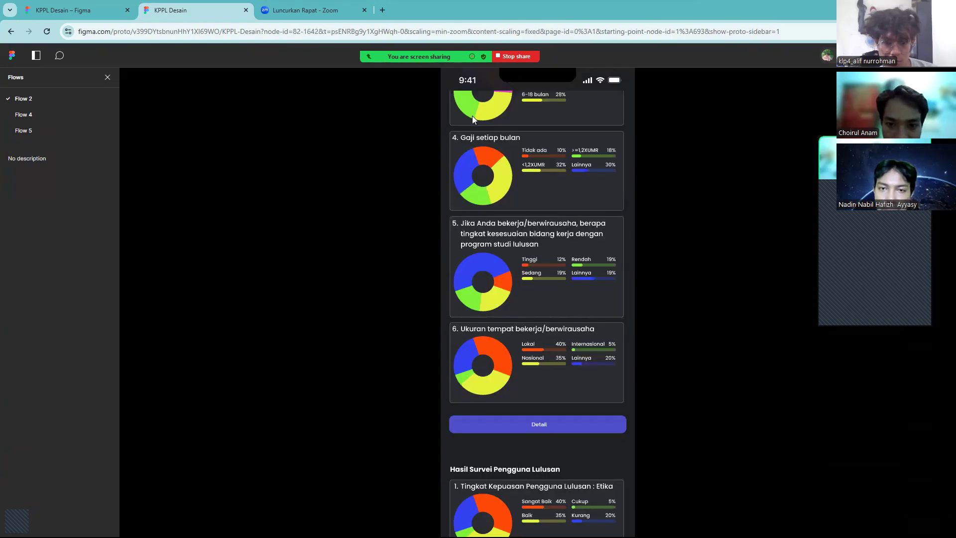
pyautogui.scroll(4, 468, 117)
pyautogui.click(456, 103)
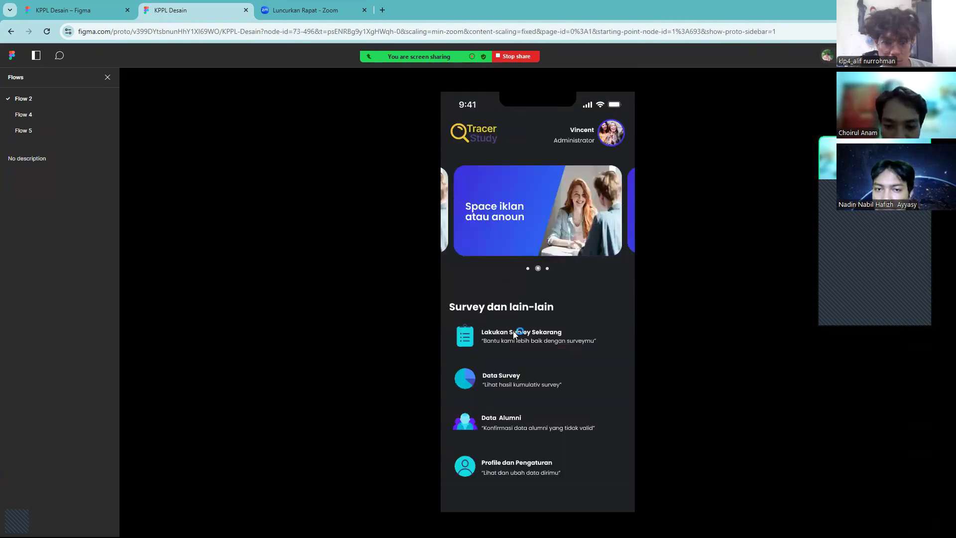
# - Open Data Alumni from the admin landing page, view the first alumnus's profile and delete that student with Hapus Mahasiswa
pyautogui.click(509, 426)
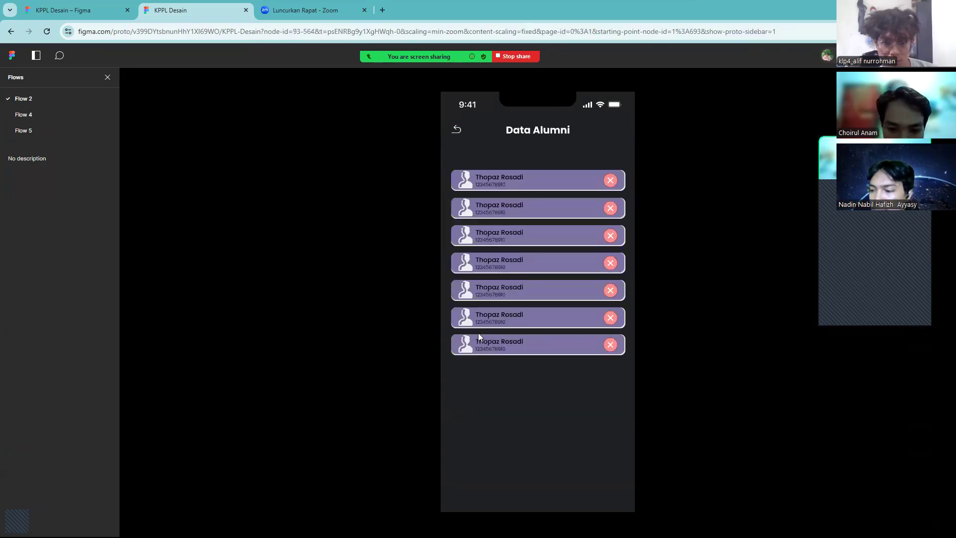
pyautogui.click(518, 183)
pyautogui.scroll(-3, 514, 255)
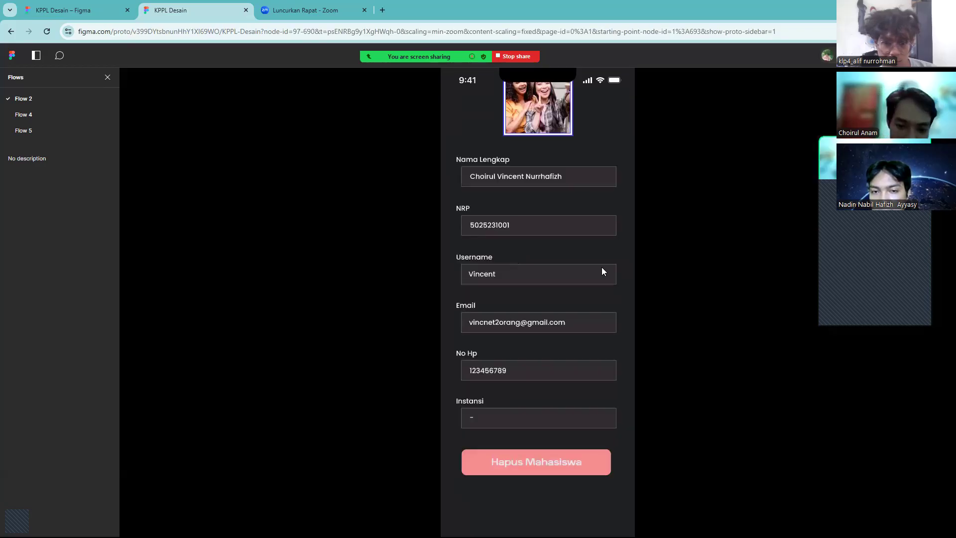
pyautogui.click(532, 463)
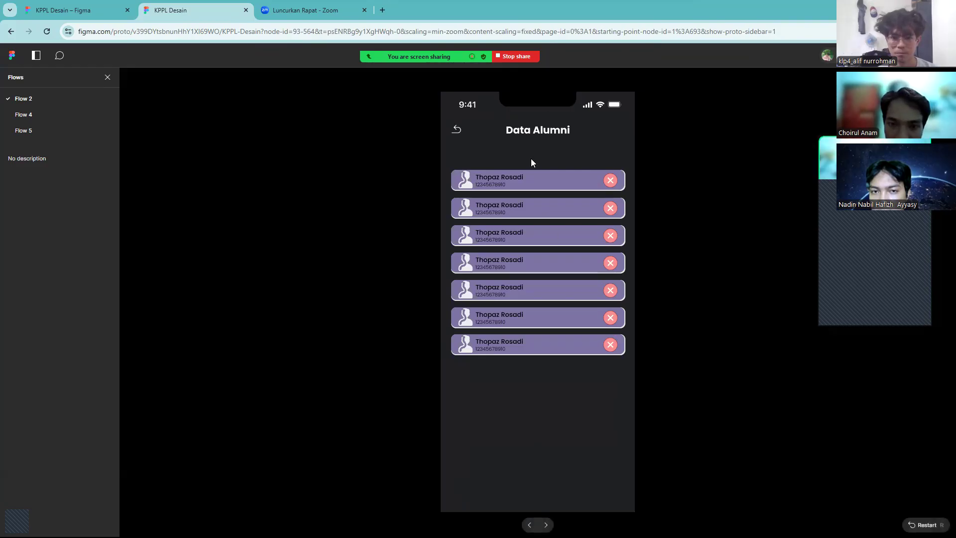
# - Close the prototype, return to the Intro and Log and Reg sections of the design file and clear the frame selection
pyautogui.click(246, 10)
pyautogui.click(95, 9)
pyautogui.scroll(9, 341, 158)
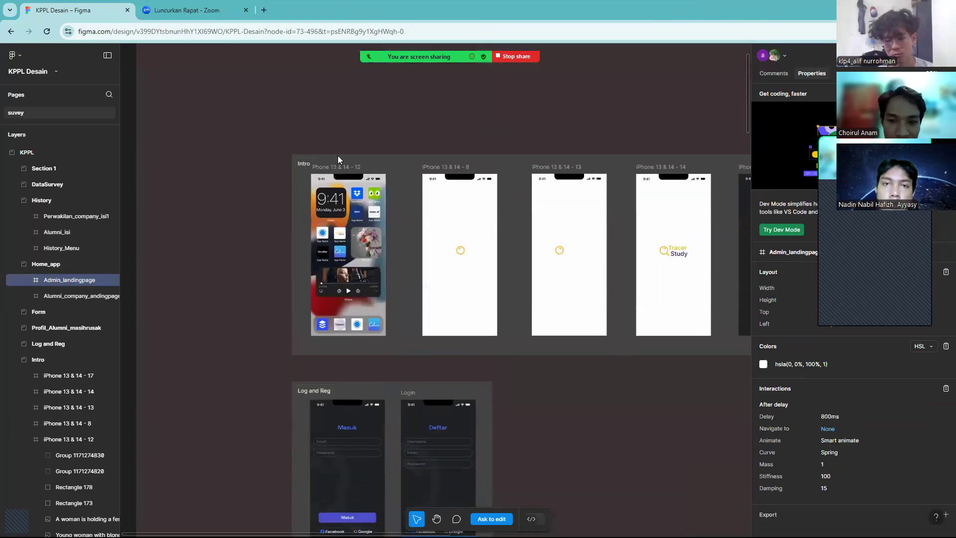
pyautogui.scroll(-3, 338, 155)
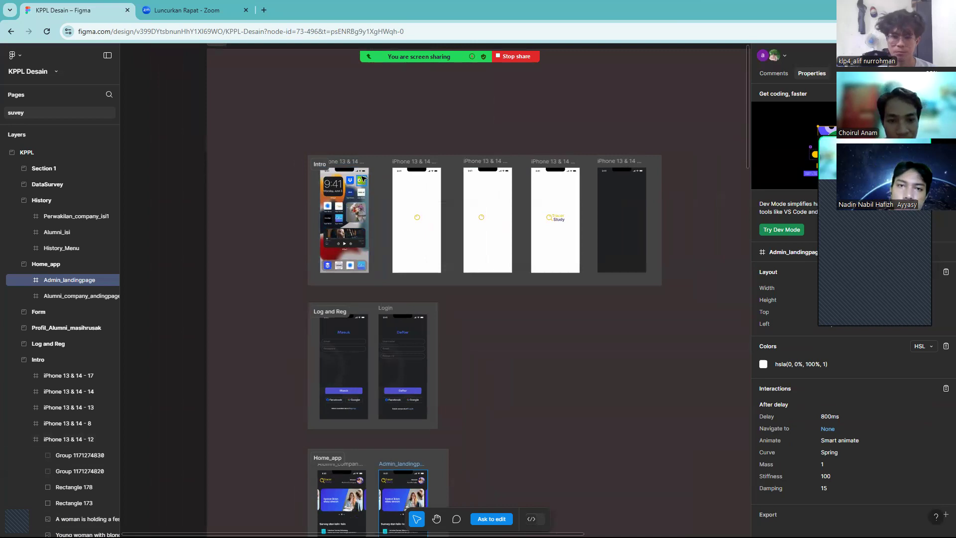
pyautogui.click(518, 381)
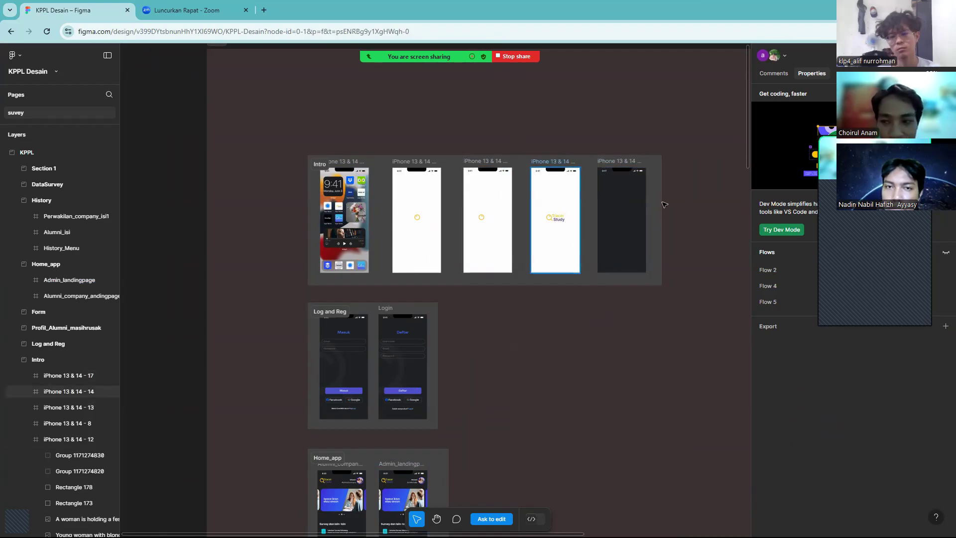
# - Stop sharing the screen in the Zoom meeting
pyautogui.click(532, 58)
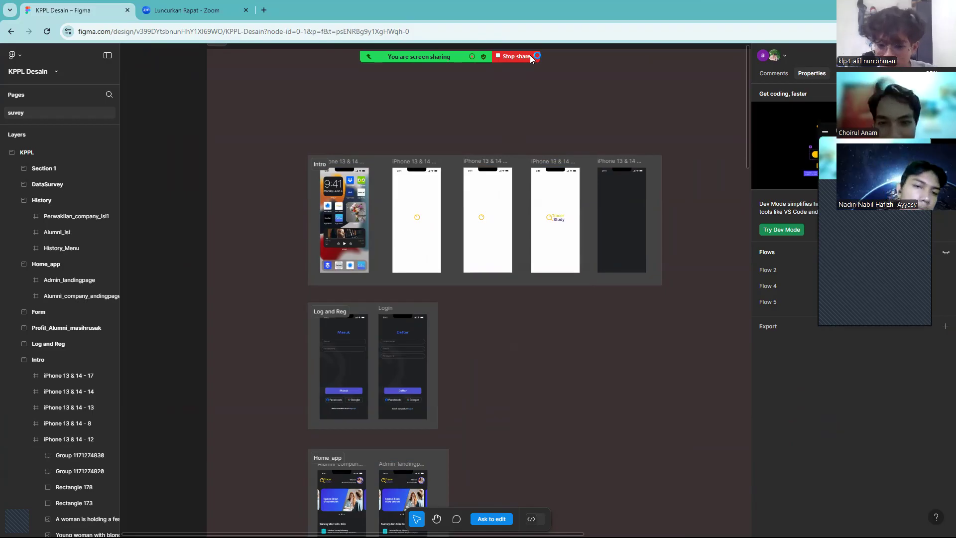